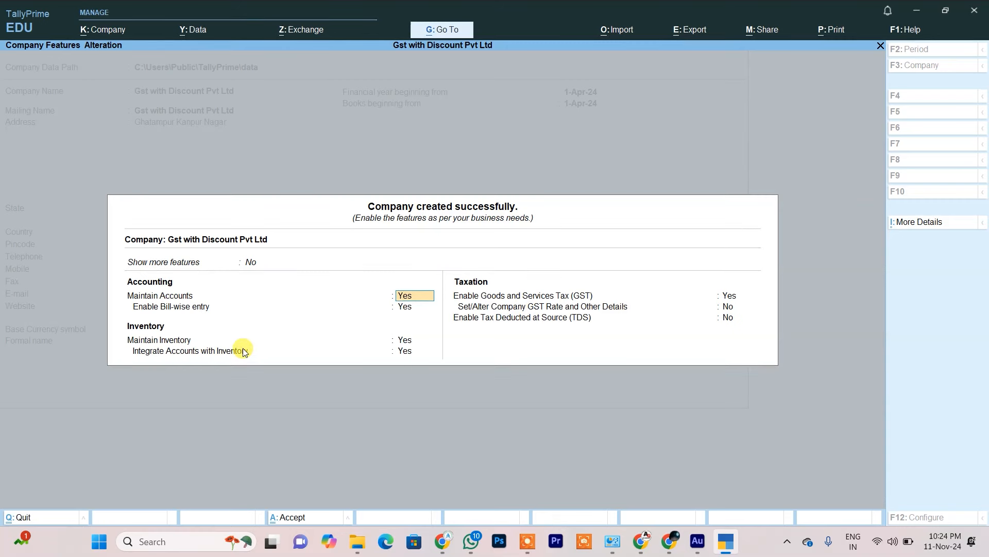
# Step: Set Show more features to Yes for the newly created company and go to the Use Discount column in invoices option
pyautogui.click(249, 264)
pyautogui.press('Down')
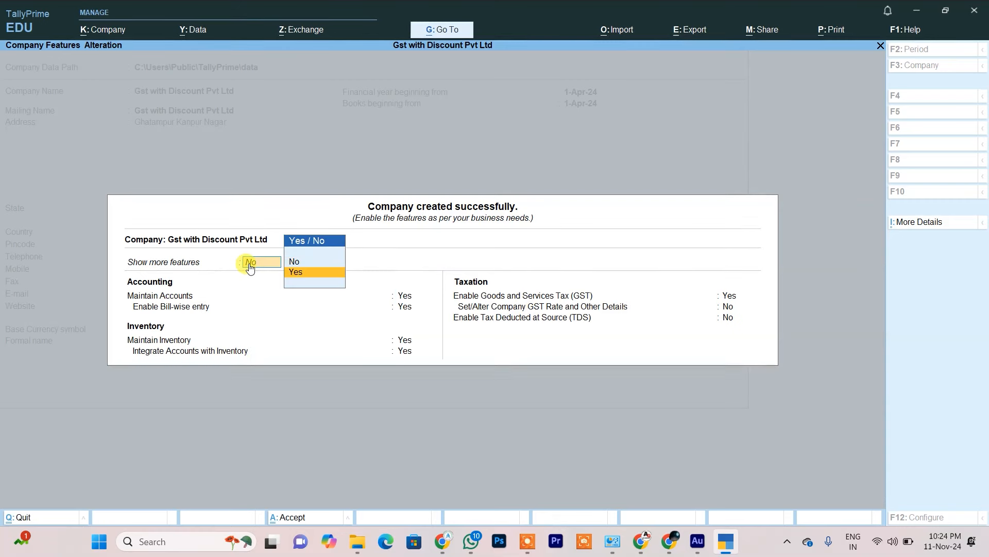
pyautogui.press('Return')
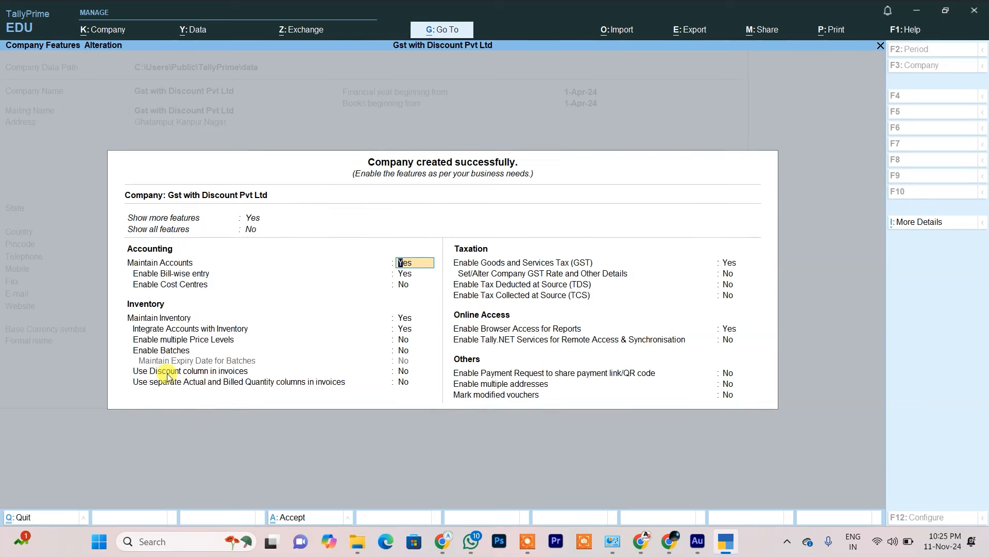
pyautogui.click(205, 372)
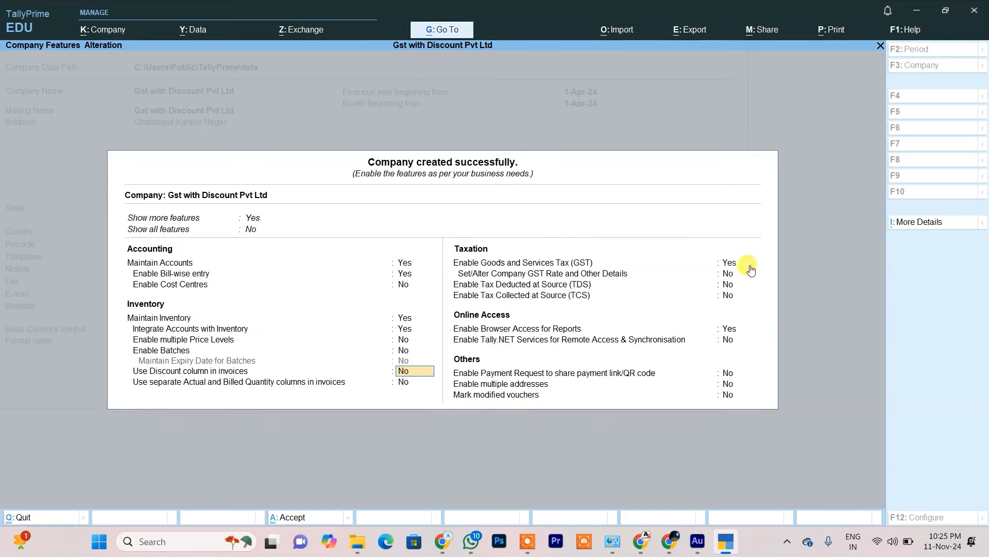
# Step: Save the company's GST registration with state Uttar Pradesh, Regular type, Monthly GSTR-1 periodicity and filing mode Not Applicable
pyautogui.click(734, 264)
pyautogui.press('Return')
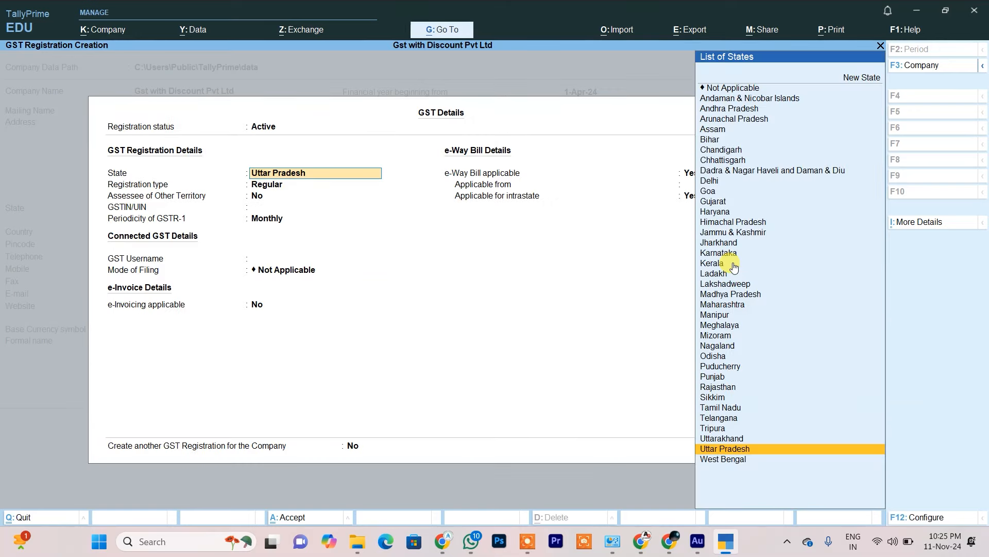
pyautogui.press('Return')
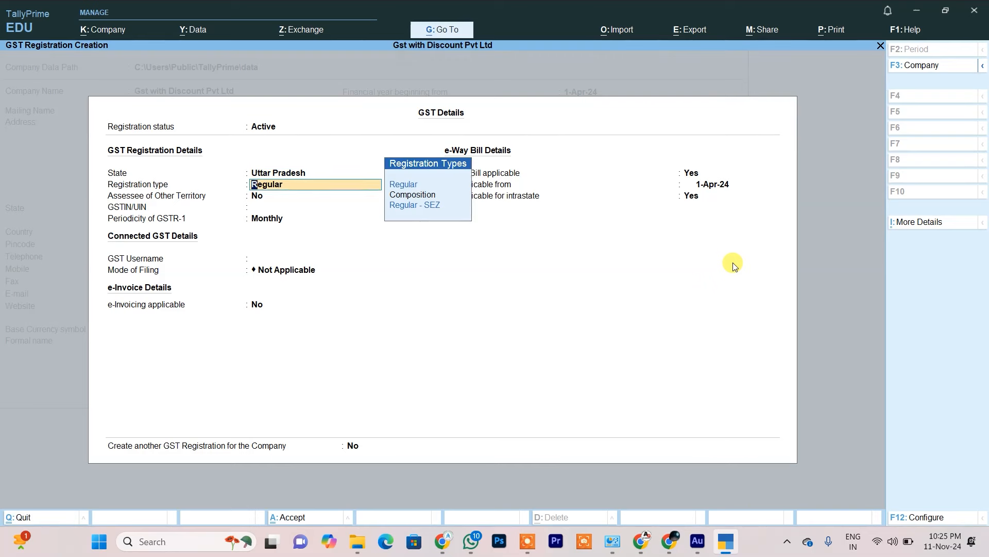
pyautogui.press('Return')
pyautogui.press('Return')
pyautogui.press('Return')
pyautogui.press('Return')
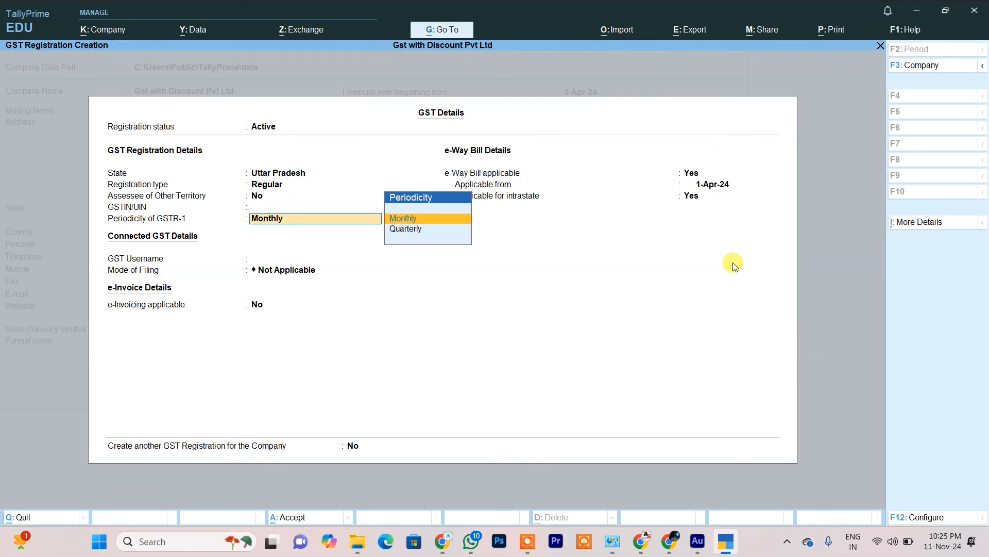
pyautogui.press('Return')
pyautogui.press('Return')
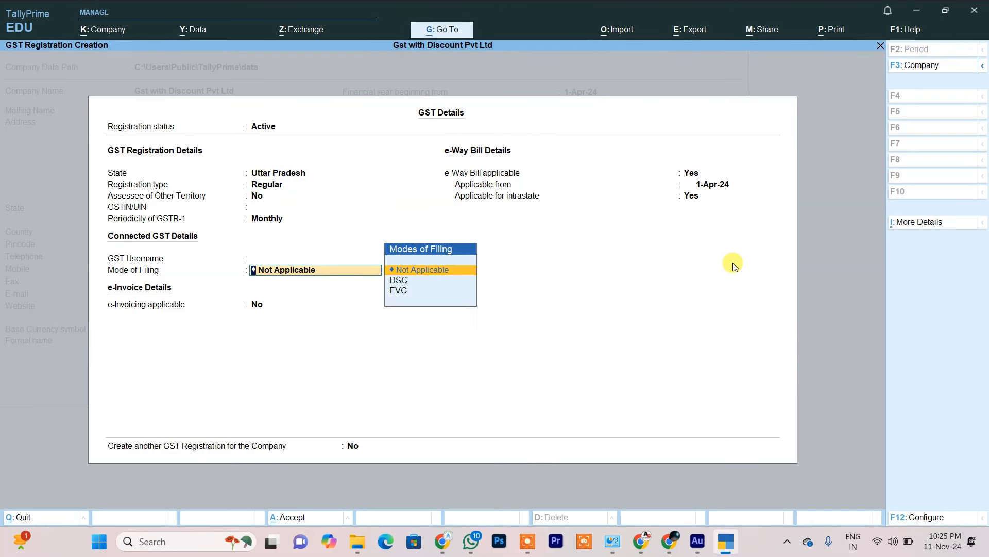
pyautogui.press('Return')
pyautogui.press('Return')
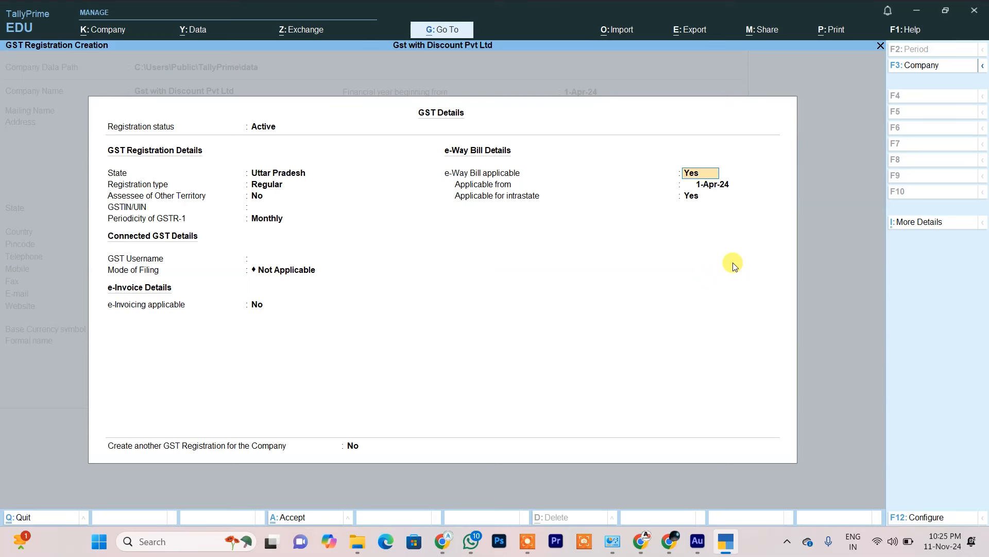
pyautogui.press('ctrl')
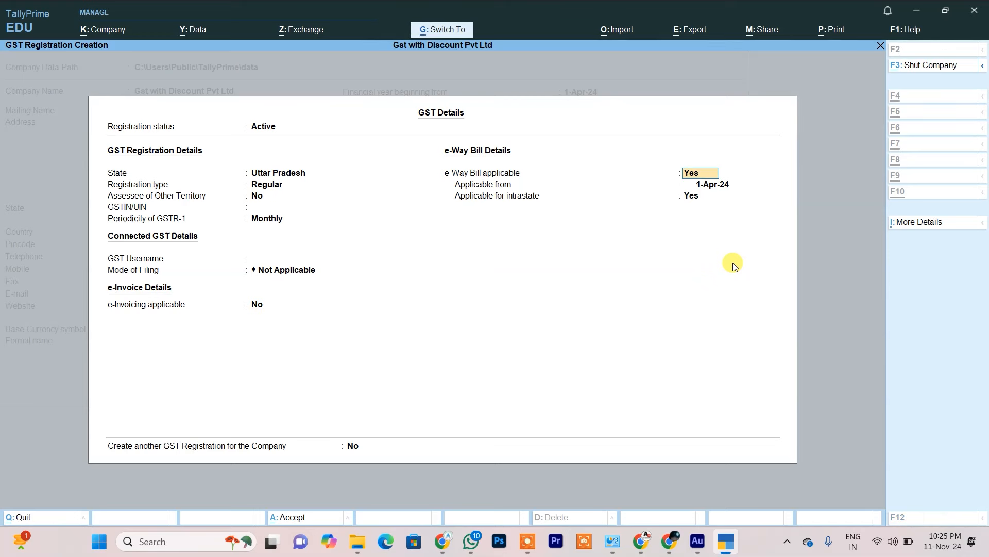
pyautogui.hotkey('ctrl', 'a')
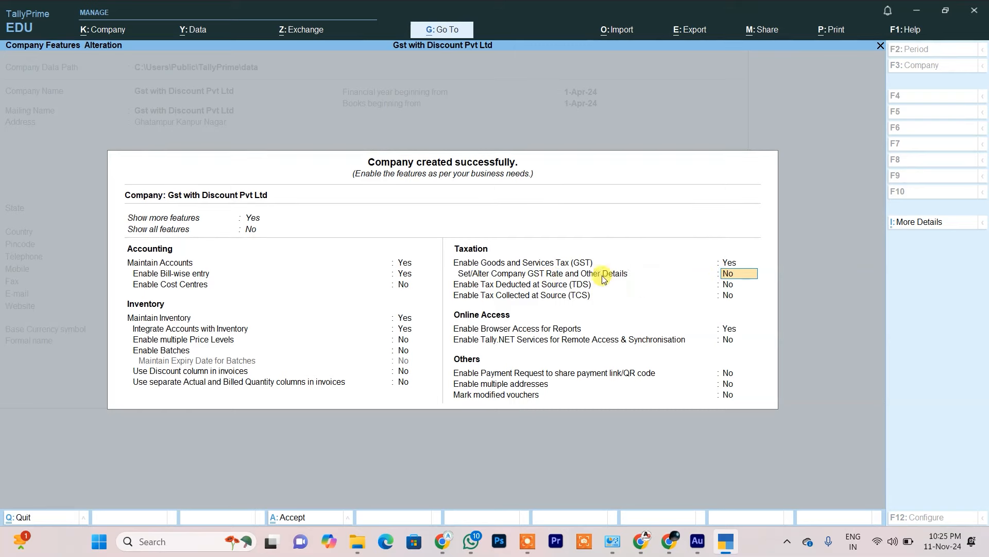
# Step: Enable Set/Alter Company GST Rate and Other Details and set HSN/SAC Details to Use GST Classification
pyautogui.write('y')
pyautogui.press('Return')
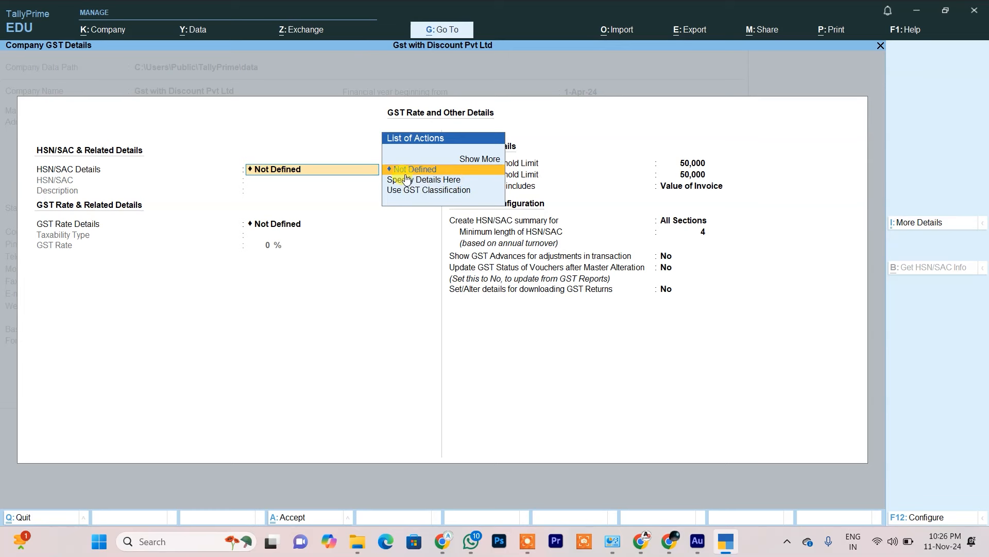
pyautogui.click(439, 191)
pyautogui.click(437, 190)
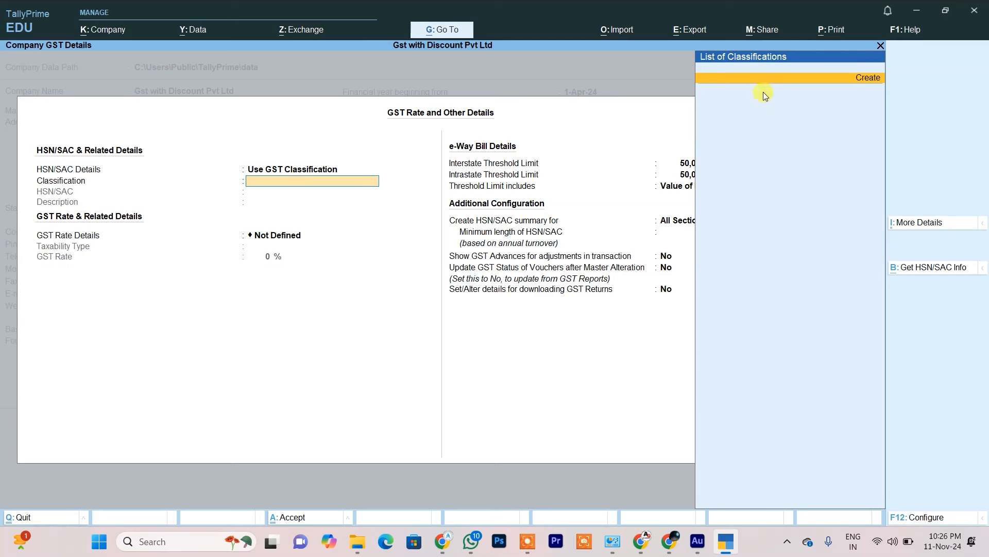
# Step: Create a GST classification named Telecom with HSN/SAC details specified as 8537 and a blank description
pyautogui.click(861, 77)
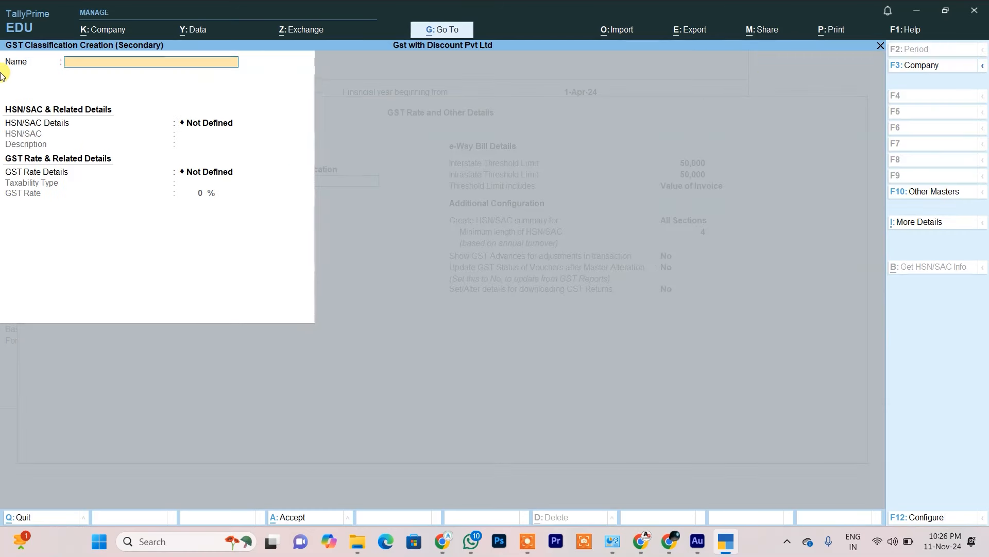
pyautogui.write('Telecom')
pyautogui.press('Return')
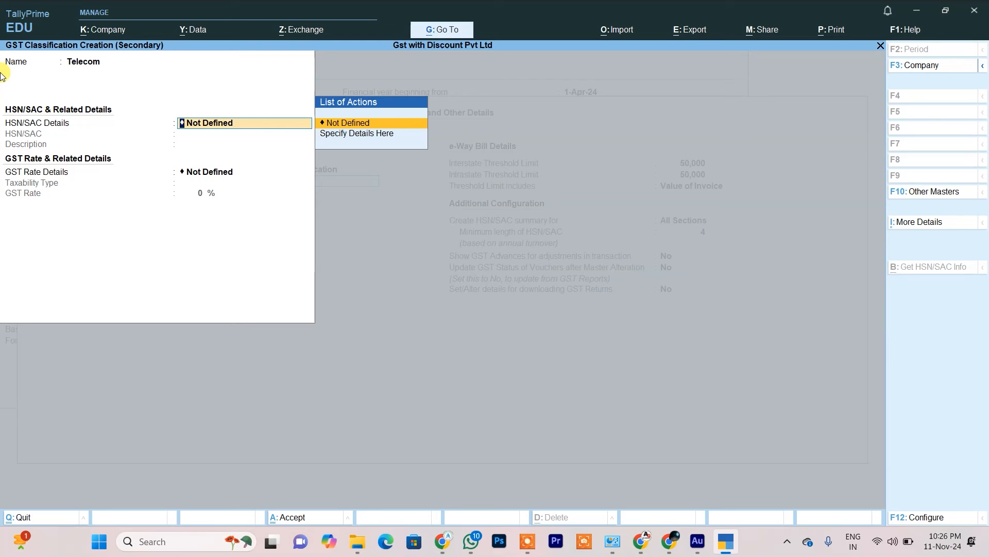
pyautogui.press('Down')
pyautogui.press('Return')
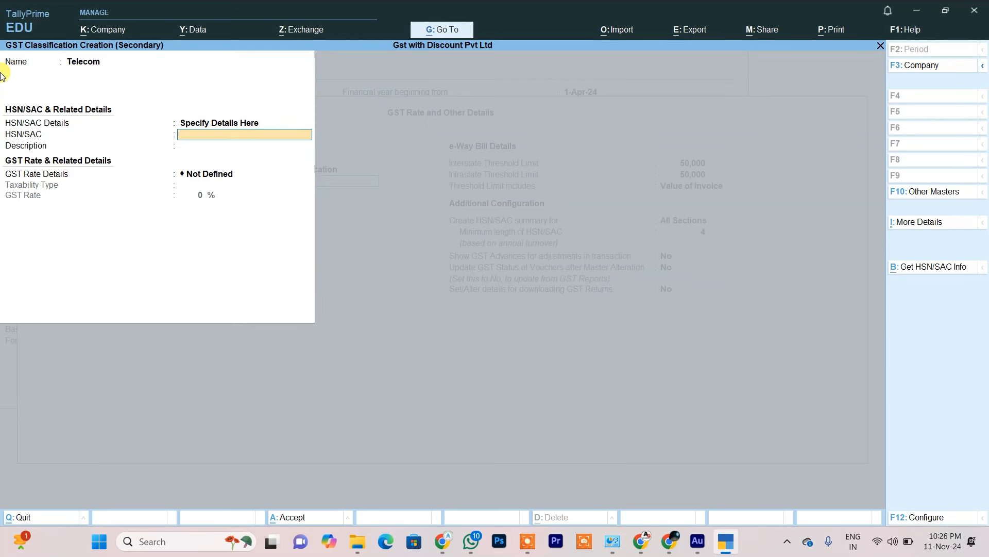
pyautogui.write('8537')
pyautogui.press('Return')
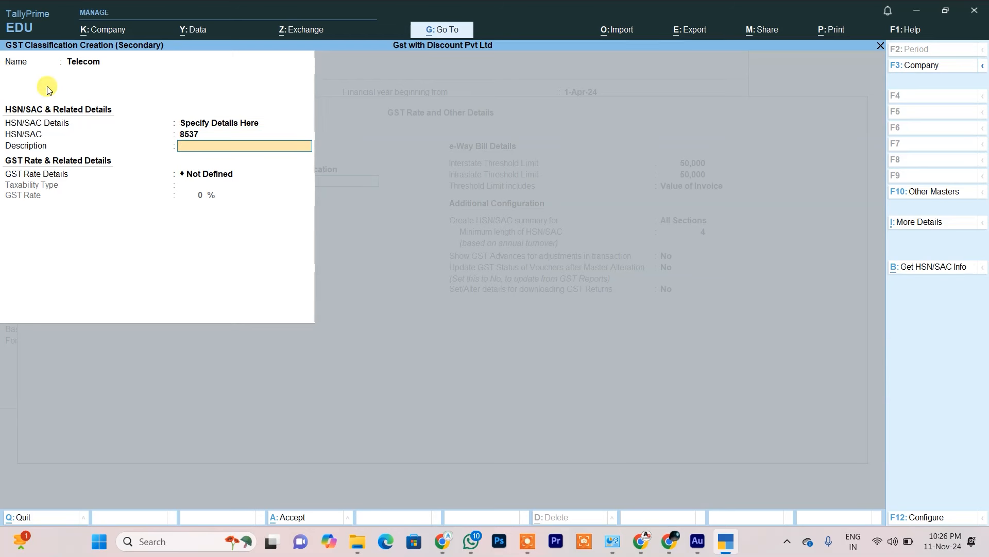
pyautogui.press('Return')
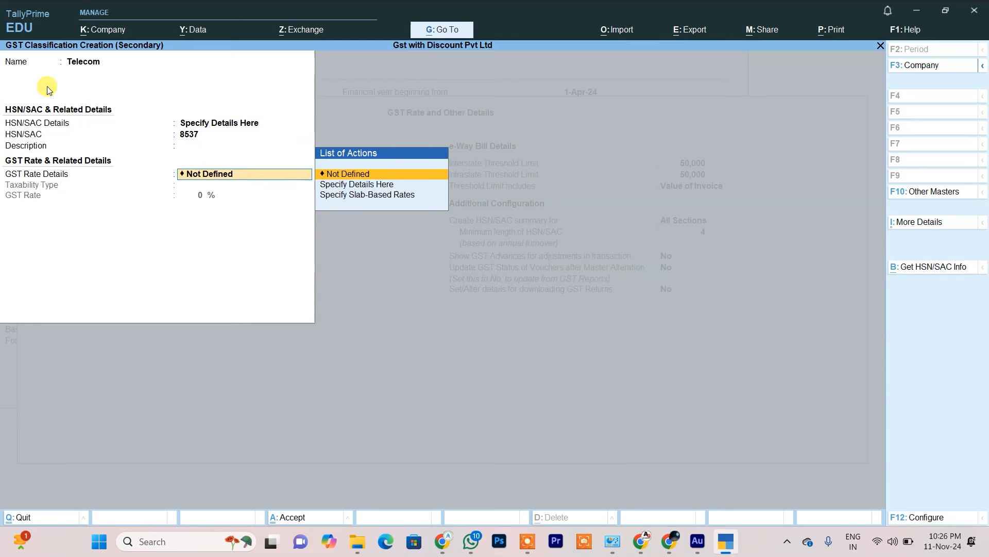
# Step: Specify the Telecom classification's GST rate details as Taxable at 18% and save it
pyautogui.press('Down')
pyautogui.press('Return')
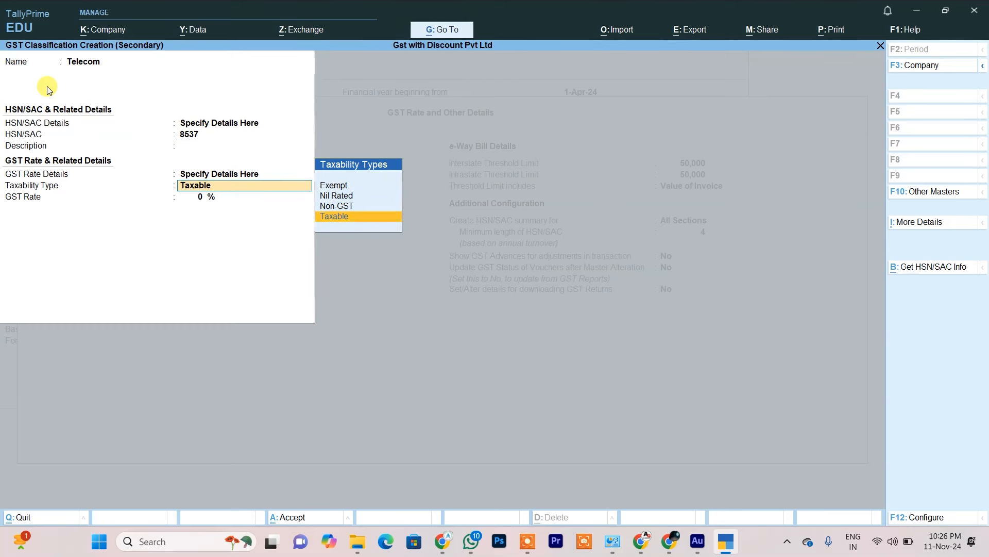
pyautogui.press('Return')
pyautogui.write('18')
pyautogui.press('Return')
pyautogui.press('Return')
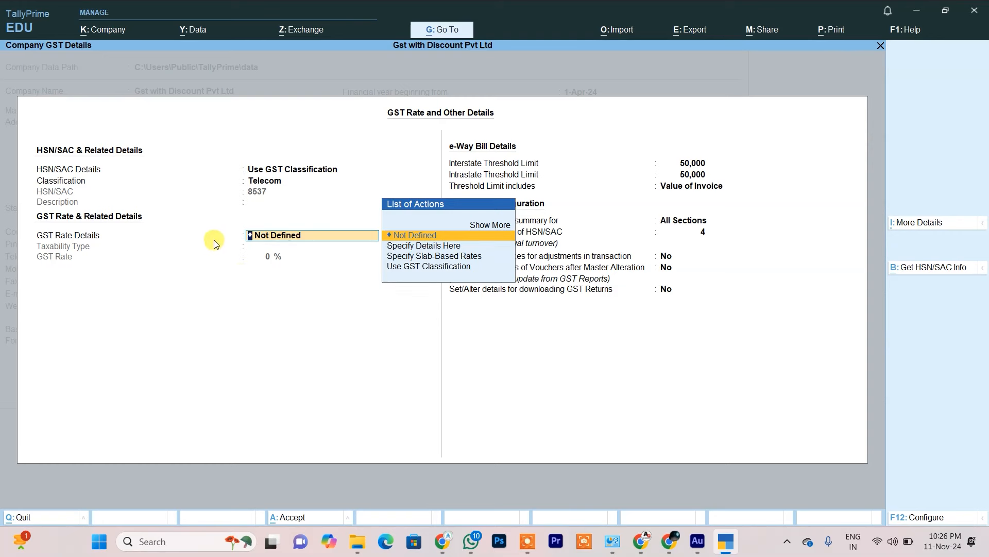
# Step: Set the company's GST Rate Details to Use GST Classification with the Telecom classification
pyautogui.press('Down')
pyautogui.press('Down')
pyautogui.press('Down')
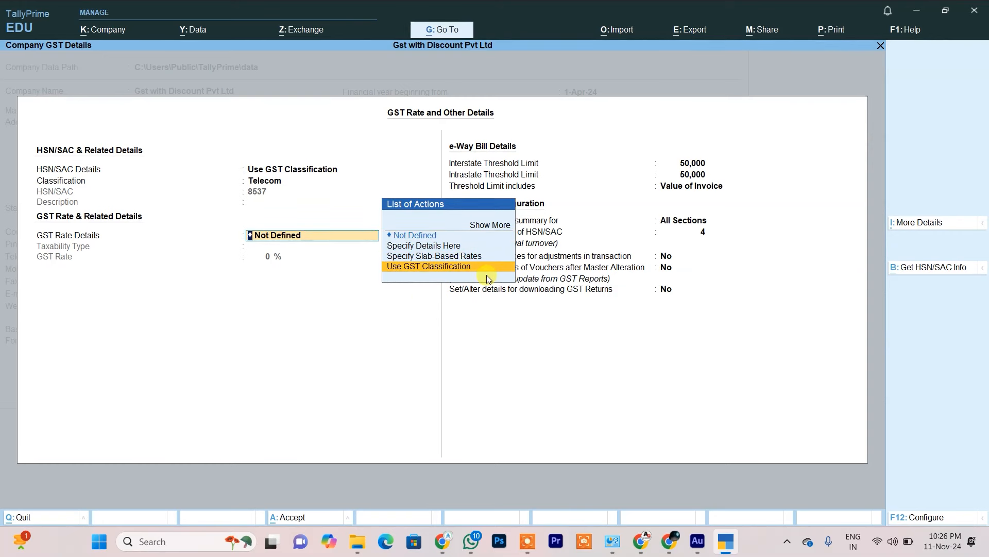
pyautogui.press('Return')
pyautogui.press('Return')
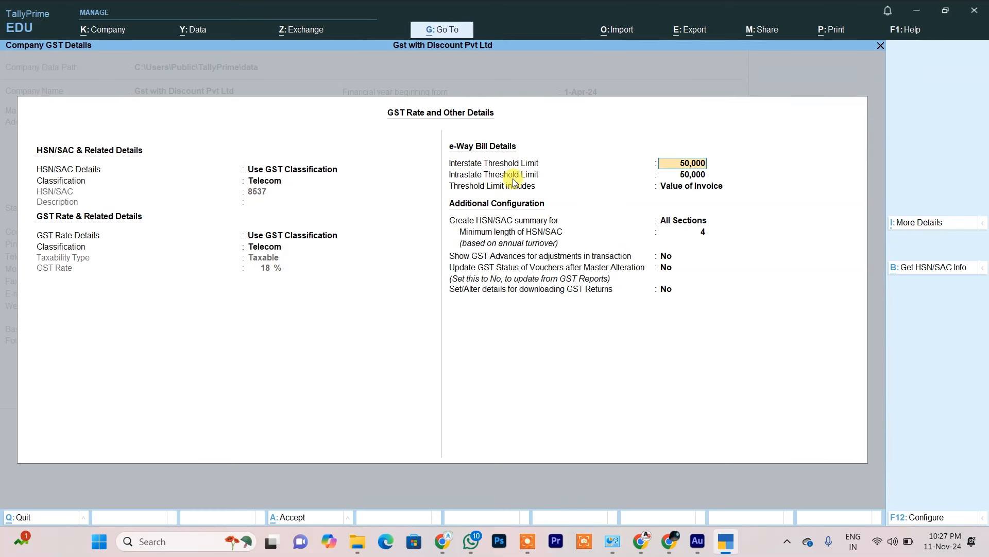
# Step: Set the e-Way Bill threshold limit to include Value of Taxable Goods and the HSN/SAC summary to None
pyautogui.press('Return')
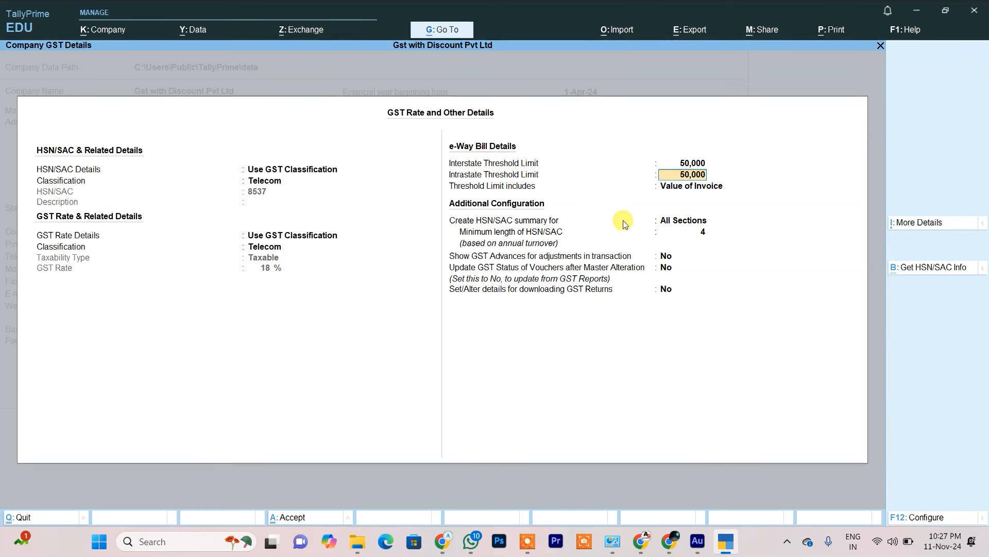
pyautogui.press('Return')
pyautogui.press('Down')
pyautogui.press('Down')
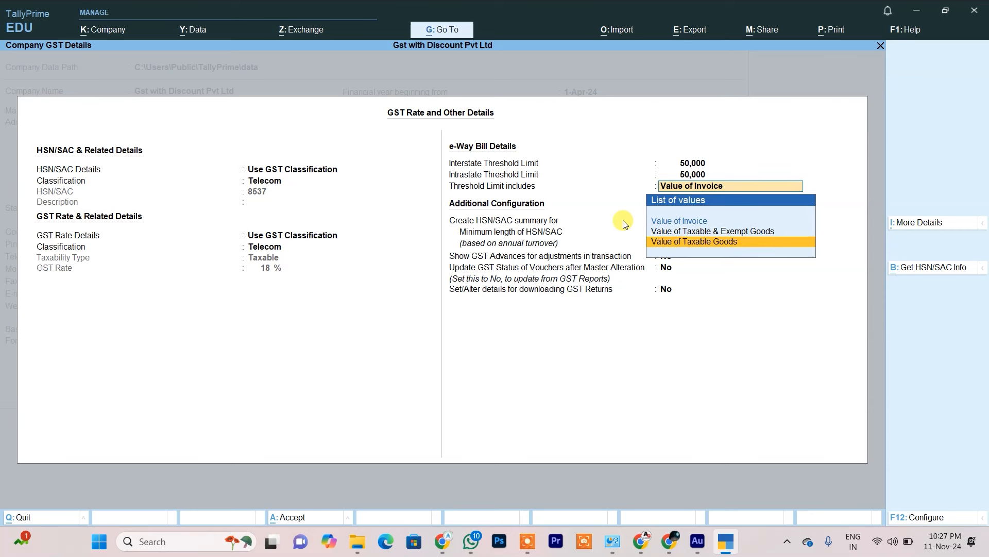
pyautogui.press('Return')
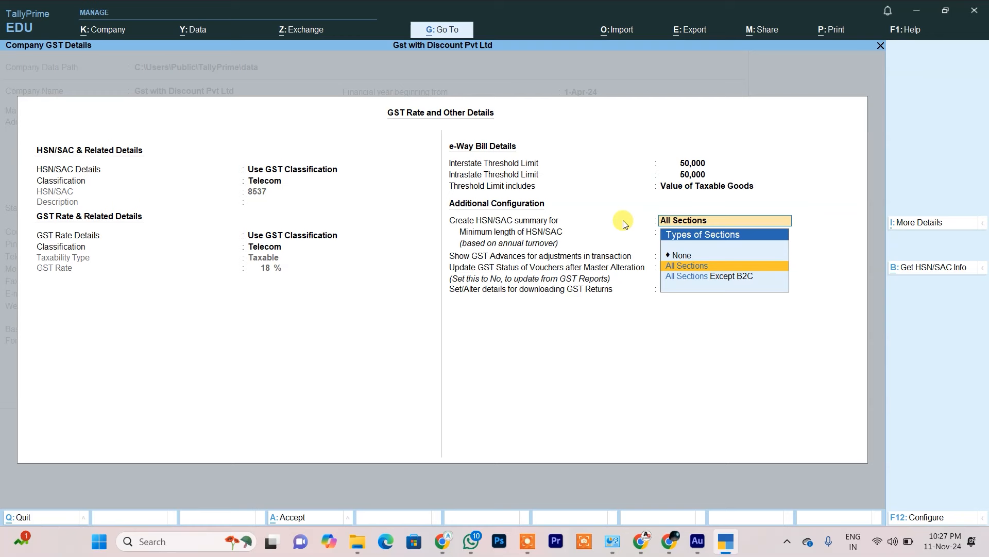
pyautogui.press('Up')
pyautogui.press('Return')
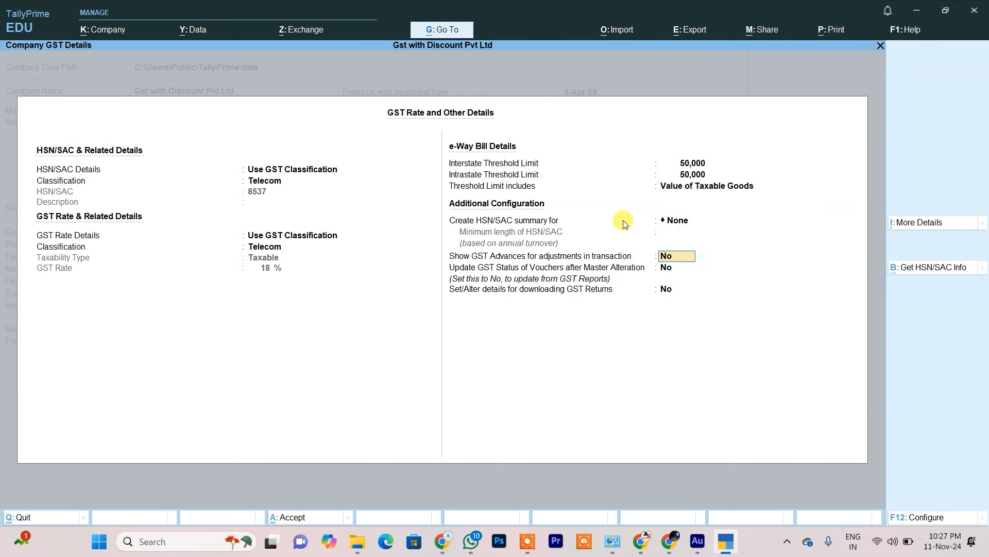
# Step: Save the company GST rate details and accept the company features
pyautogui.press('ctrl')
pyautogui.hotkey('ctrl', 'a')
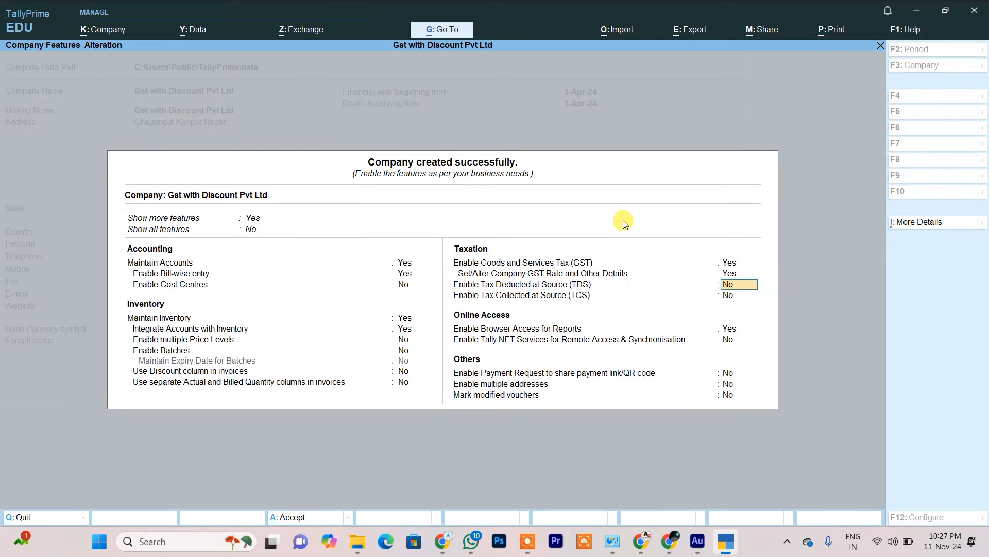
pyautogui.hotkey('ctrl', 'a')
pyautogui.press('Return')
pyautogui.press('Down')
pyautogui.press('Down')
pyautogui.press('Down')
pyautogui.press('Down')
pyautogui.press('Down')
pyautogui.press('Down')
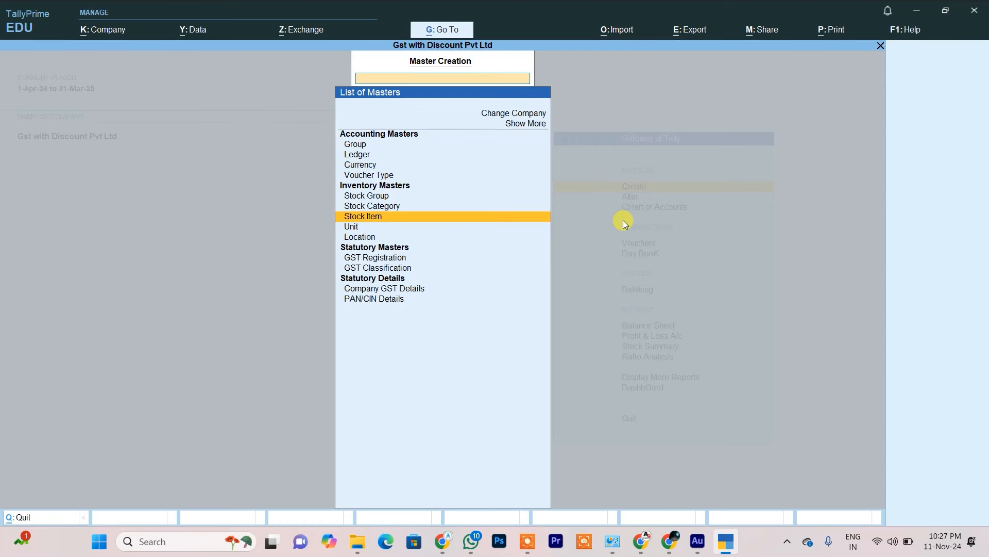
pyautogui.press('Escape')
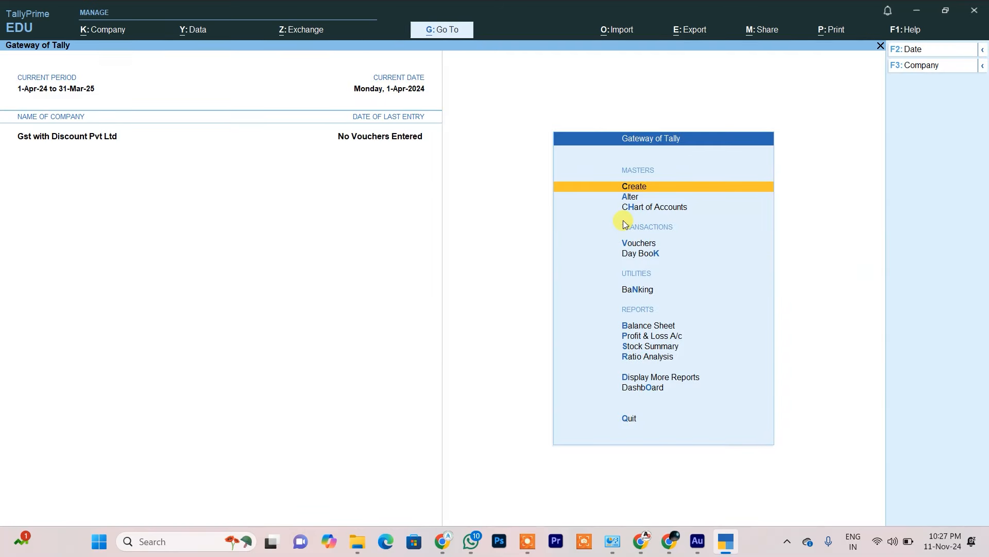
# Step: Open voucher entry from the Gateway of Tally and switch to a new Purchase voucher
pyautogui.press('Down')
pyautogui.press('Down')
pyautogui.press('Down')
pyautogui.press('Down')
pyautogui.press('Up')
pyautogui.press('Return')
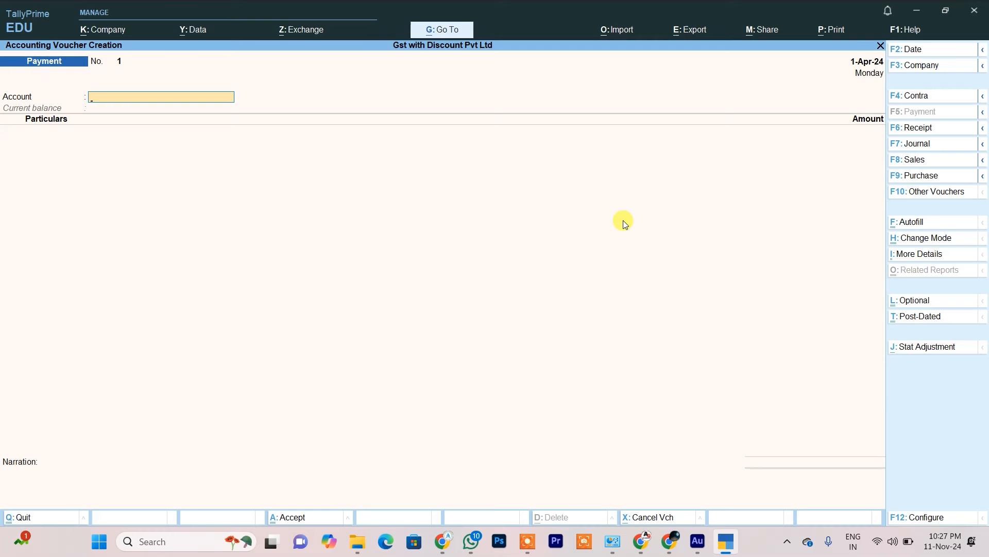
pyautogui.click(924, 176)
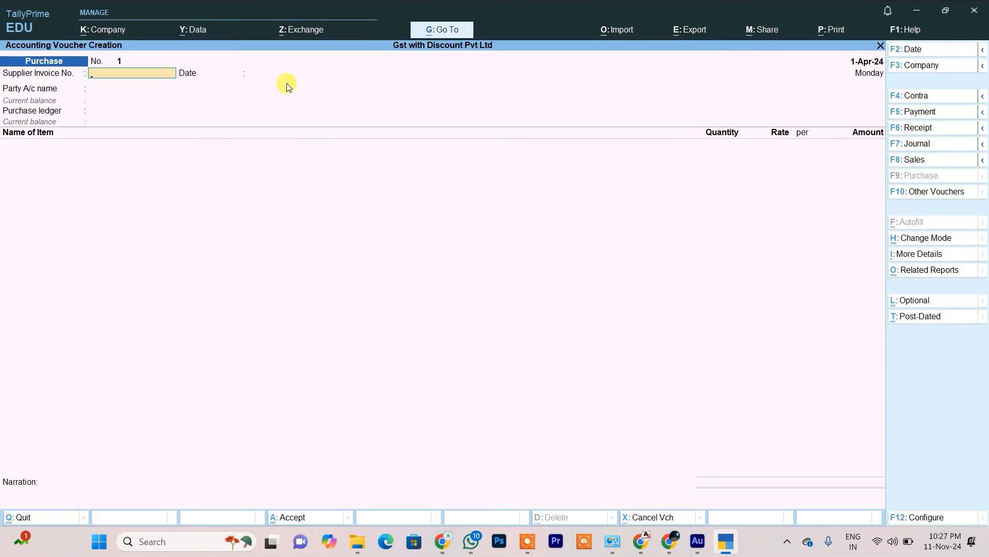
# Step: Enter supplier invoice number 103 dated 1-Apr-24 on the purchase voucher
pyautogui.write('103')
pyautogui.press('Return')
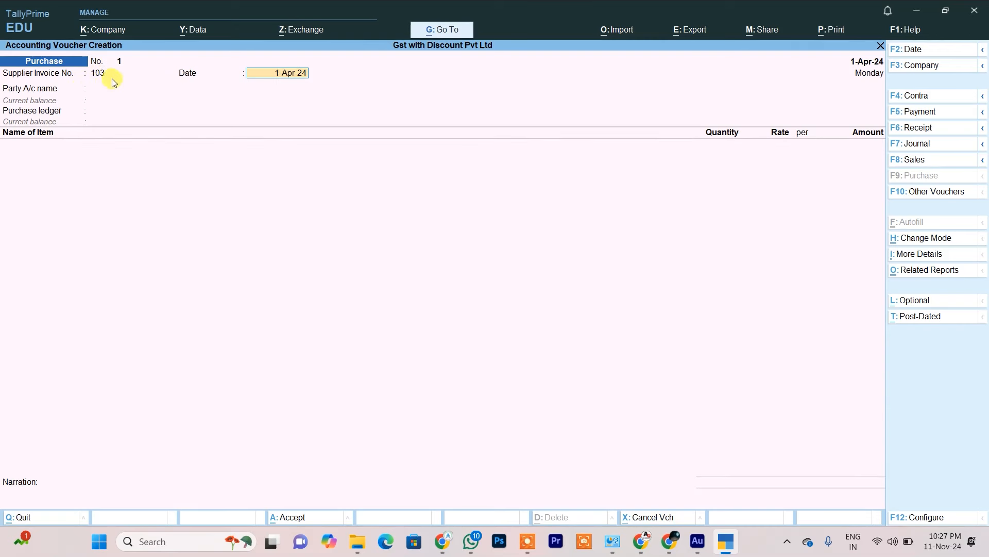
pyautogui.press('Return')
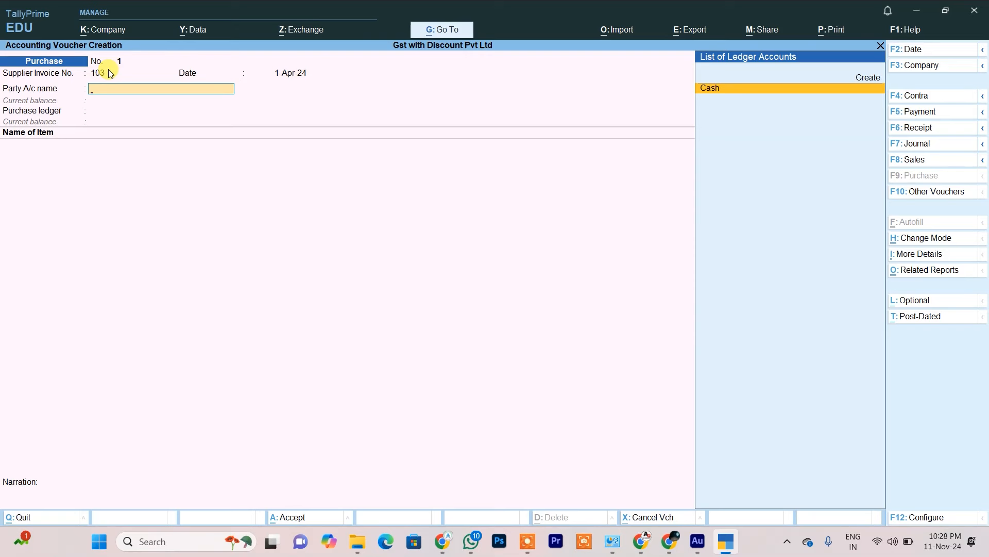
# Step: Start creating a new ledger for the voucher's party account and enter the supplier's name
pyautogui.press('Up')
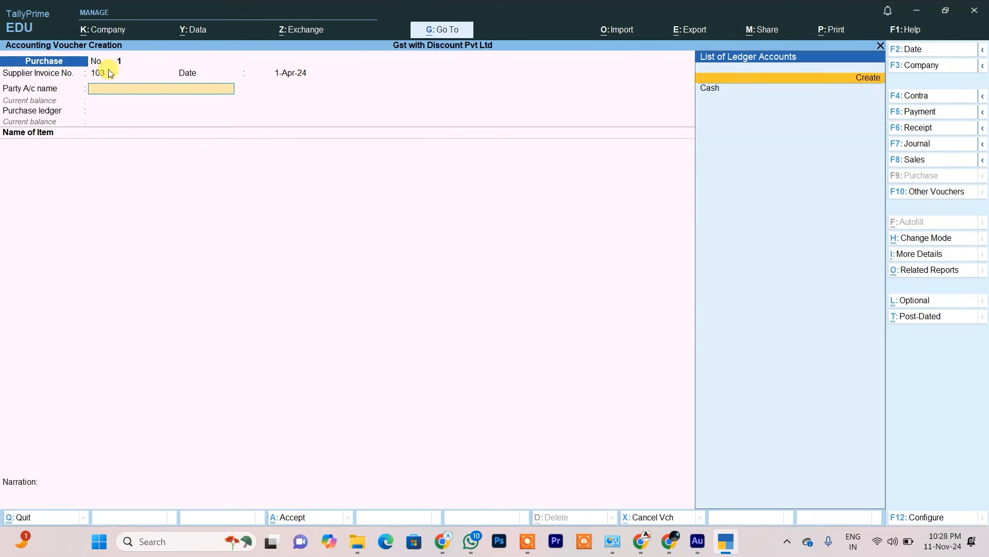
pyautogui.press('Return')
pyautogui.write('Raman Creditor')
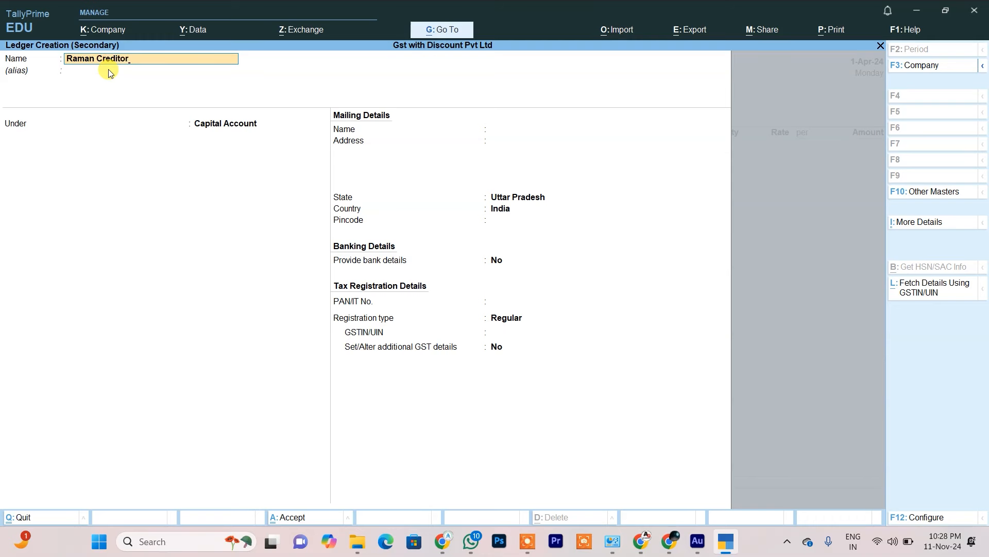
pyautogui.press('Return')
pyautogui.press('Return')
# Step: Place the supplier ledger under Sundry Creditors, keeping the default bill-by-bill settings and leaving the address blank
pyautogui.write('S')
pyautogui.press('Down')
pyautogui.press('Down')
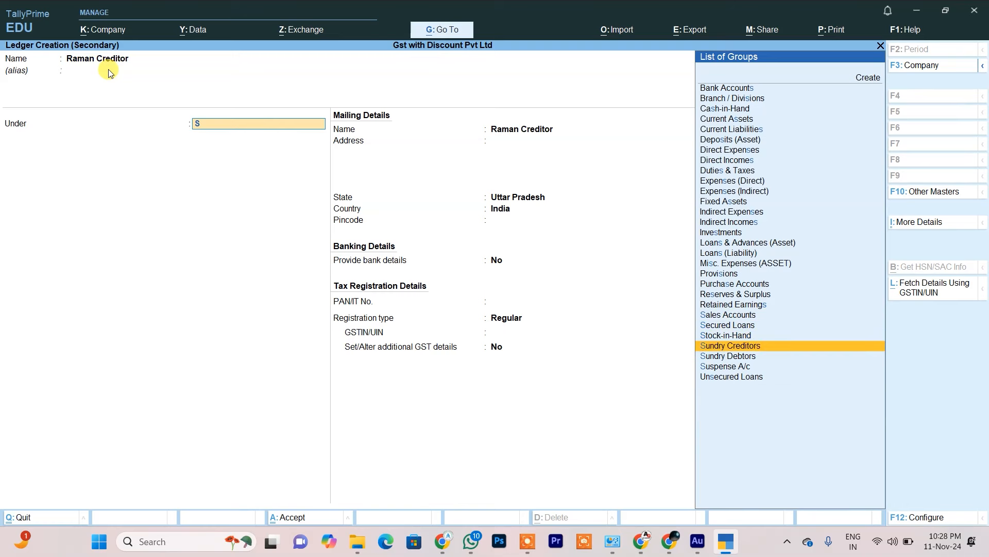
pyautogui.press('Down')
pyautogui.press('Return')
pyautogui.press('Return')
pyautogui.press('Return')
pyautogui.press('Return')
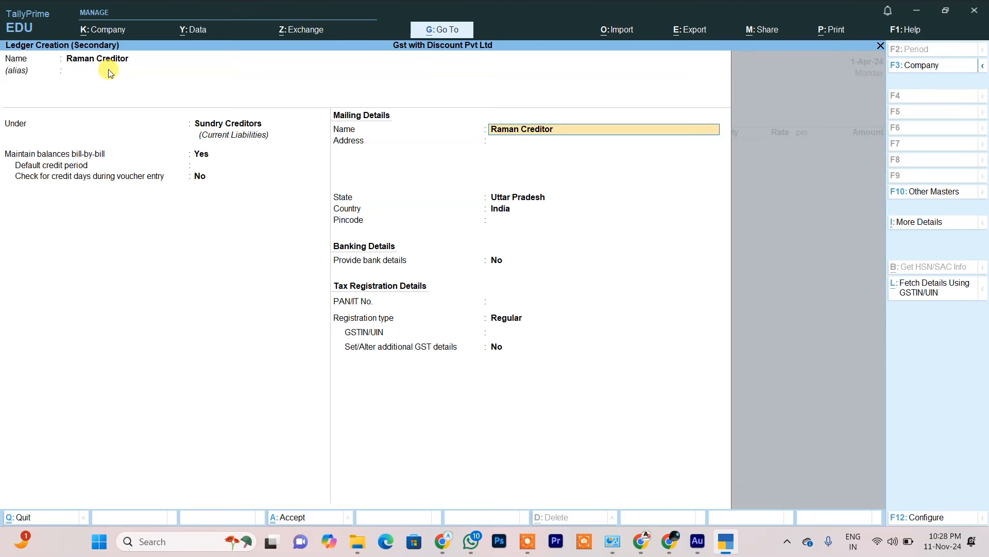
pyautogui.press('Return')
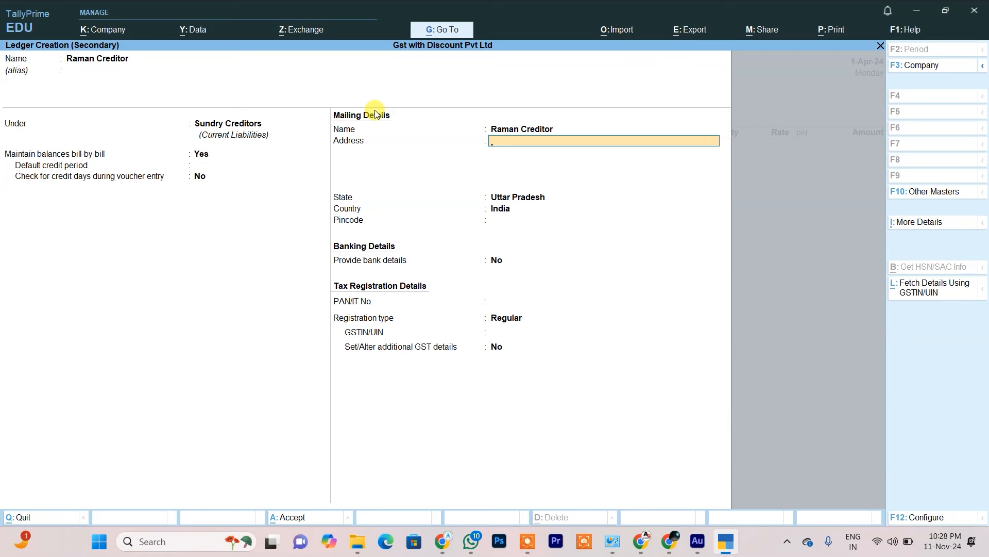
pyautogui.press('Return')
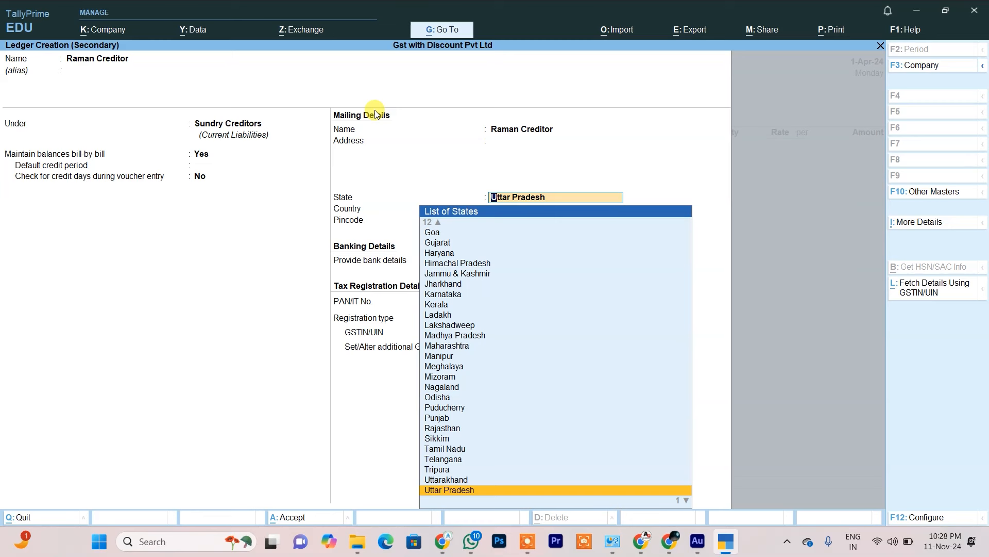
pyautogui.press('Return')
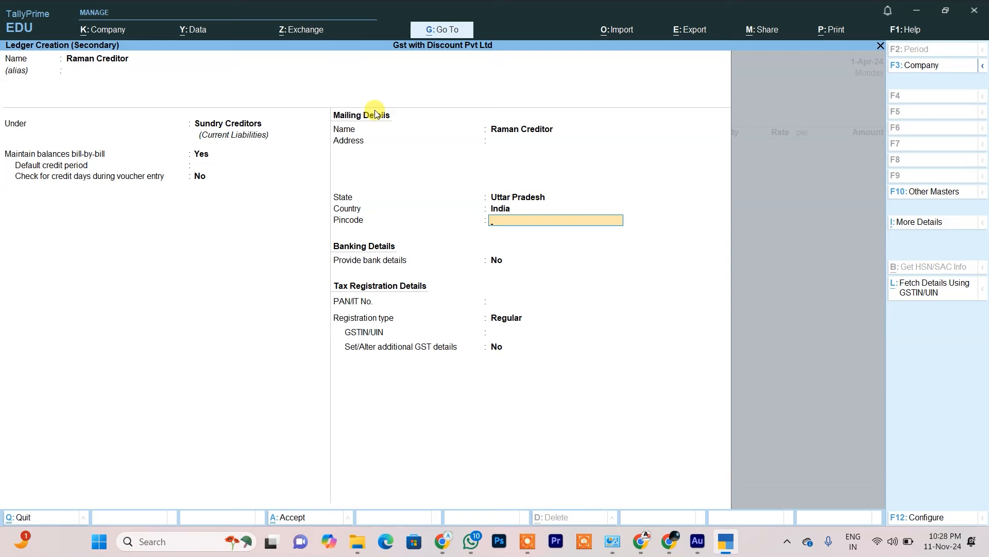
pyautogui.press('BackSpace')
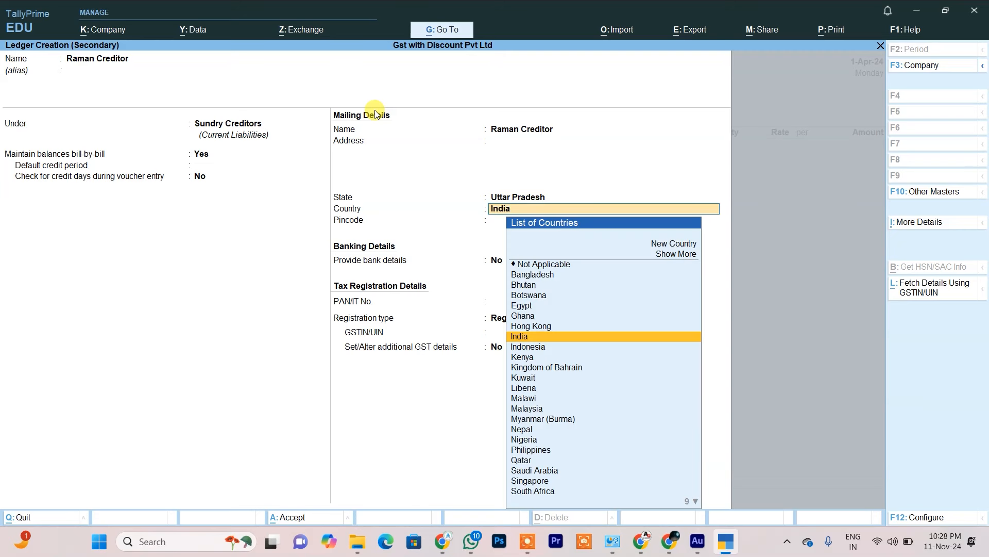
pyautogui.write('P')
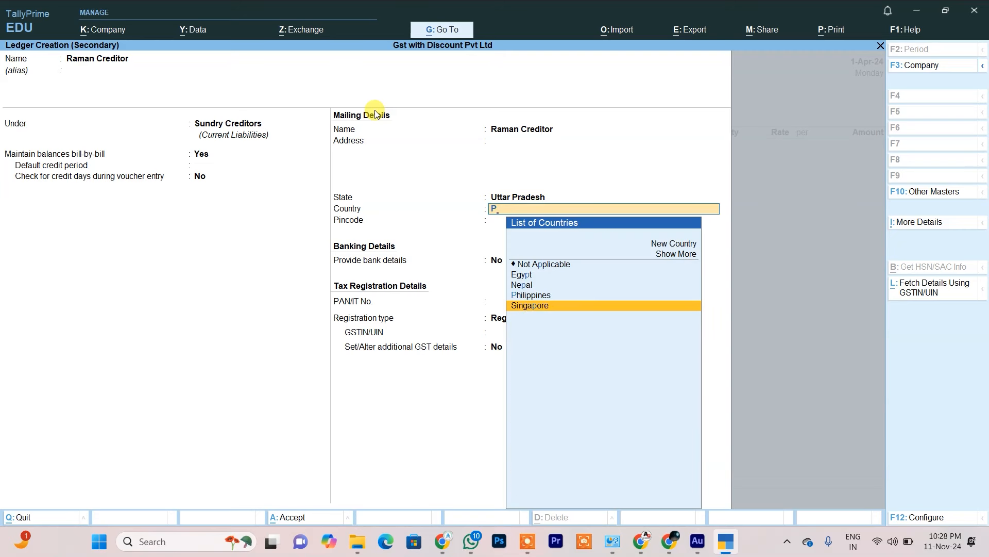
pyautogui.press('BackSpace')
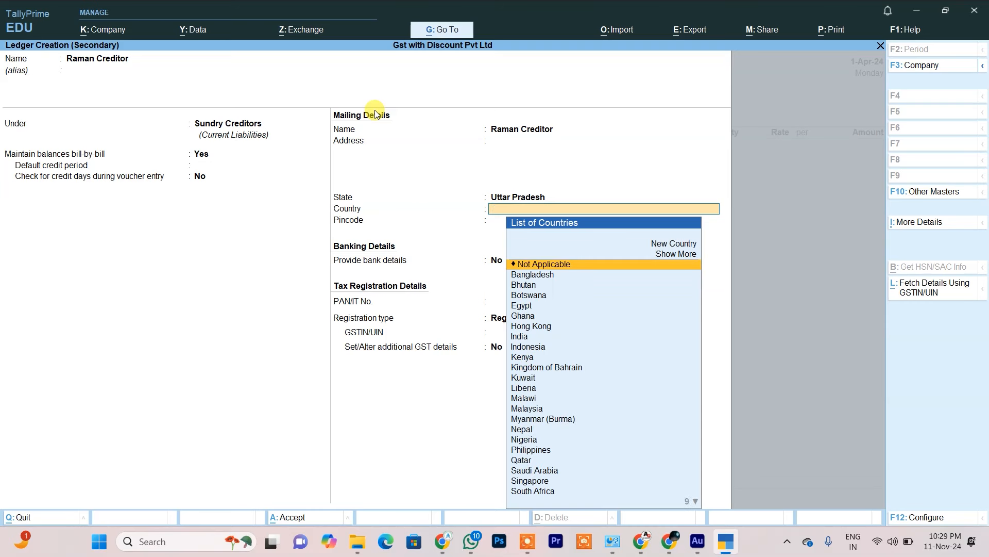
pyautogui.press('BackSpace')
# Step: Set the supplier's state to Punjab, save the ledger and accept the voucher's party details
pyautogui.write('P')
pyautogui.press('Down')
pyautogui.press('Return')
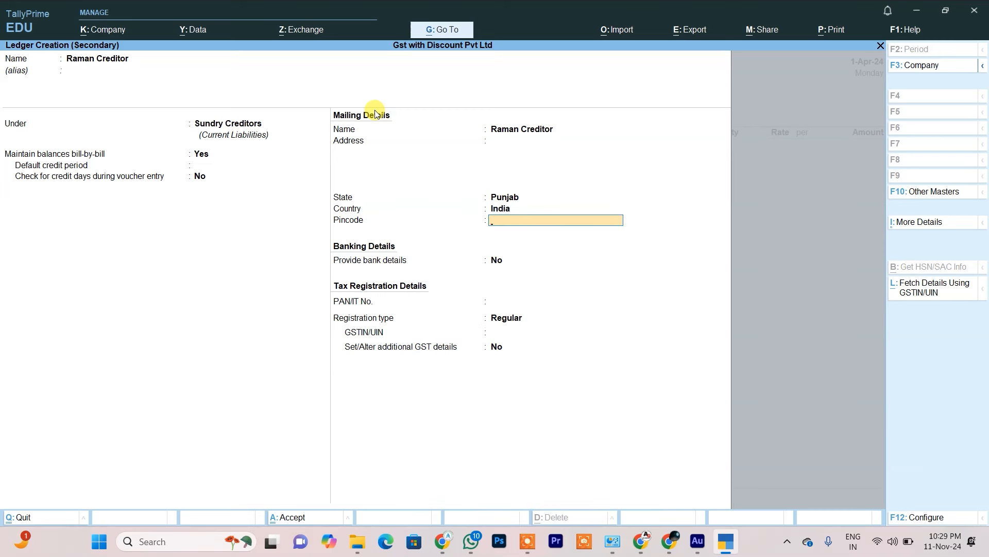
pyautogui.press('Return')
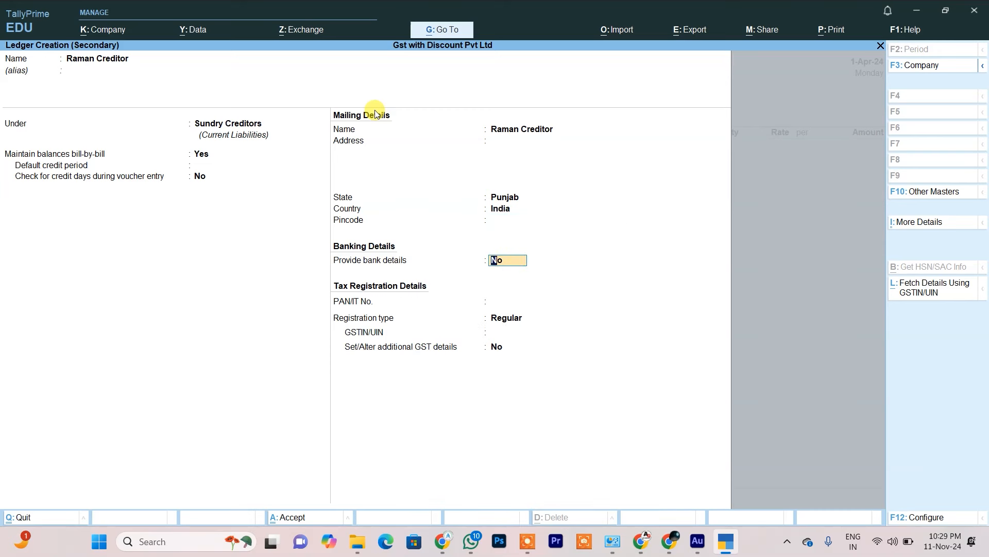
pyautogui.press('Return')
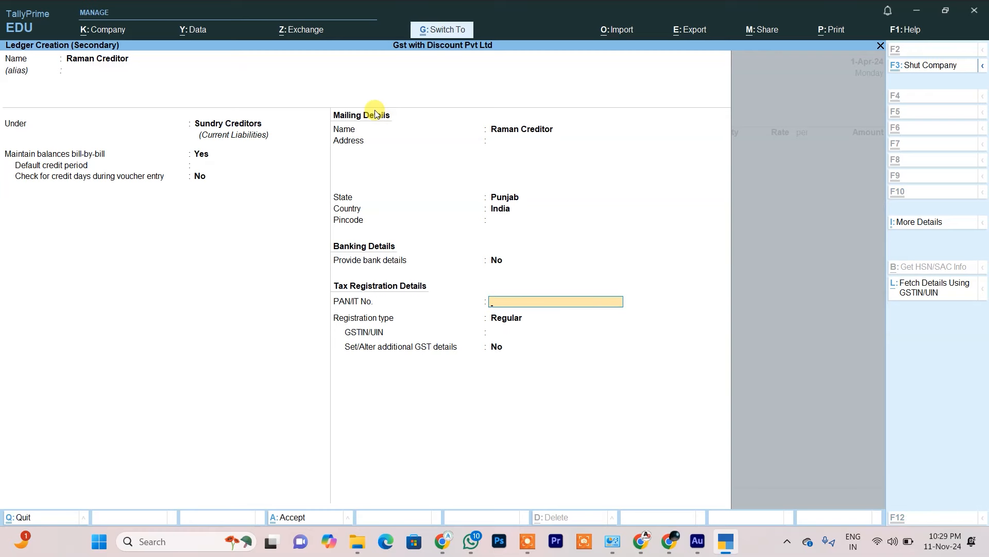
pyautogui.hotkey('ctrl', 'a')
pyautogui.hotkey('ctrl', 'a')
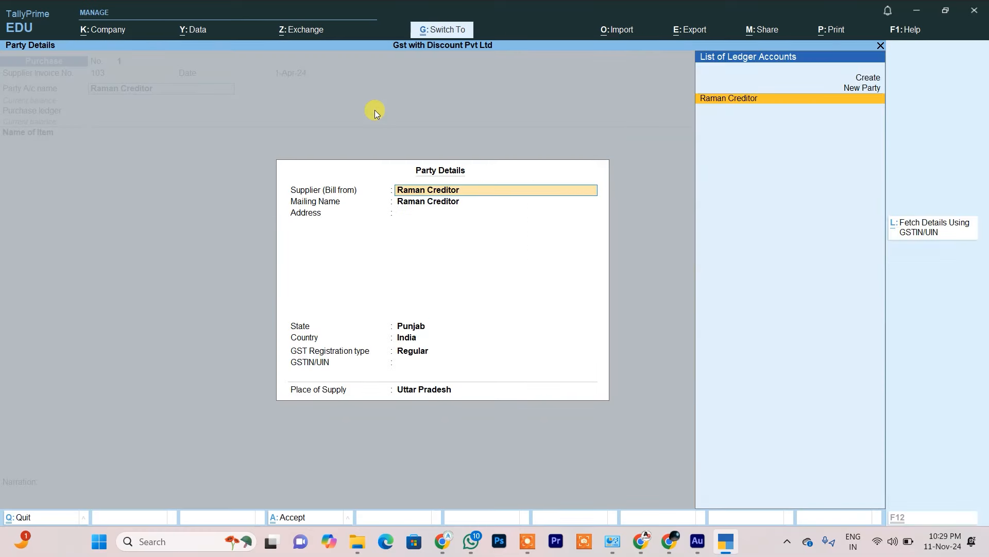
pyautogui.hotkey('ctrl', 'a')
# Step: Create and save a Purchase ledger under Purchase Accounts for the voucher's purchase ledger
pyautogui.hotkey('alt', 'c')
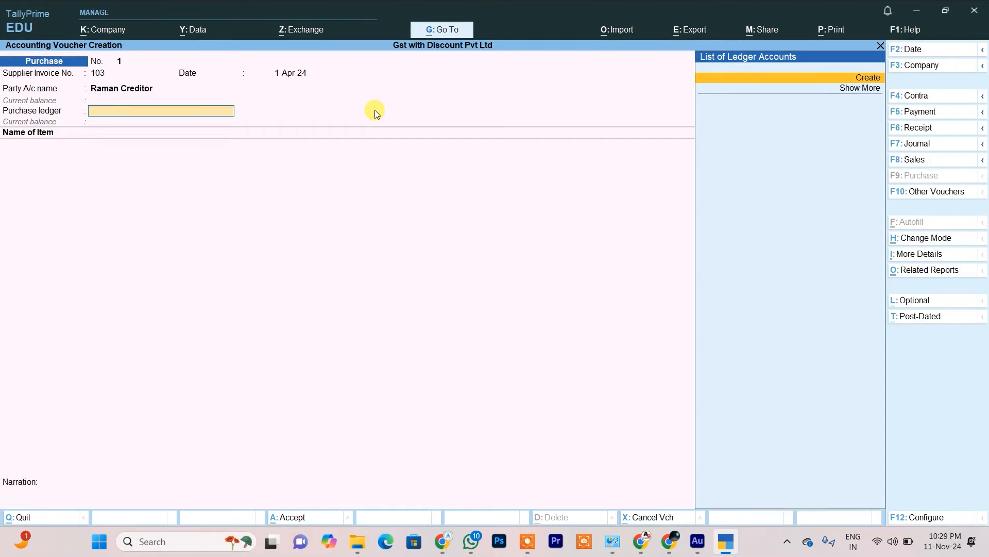
pyautogui.write('Purchase')
pyautogui.press('Return')
pyautogui.press('Return')
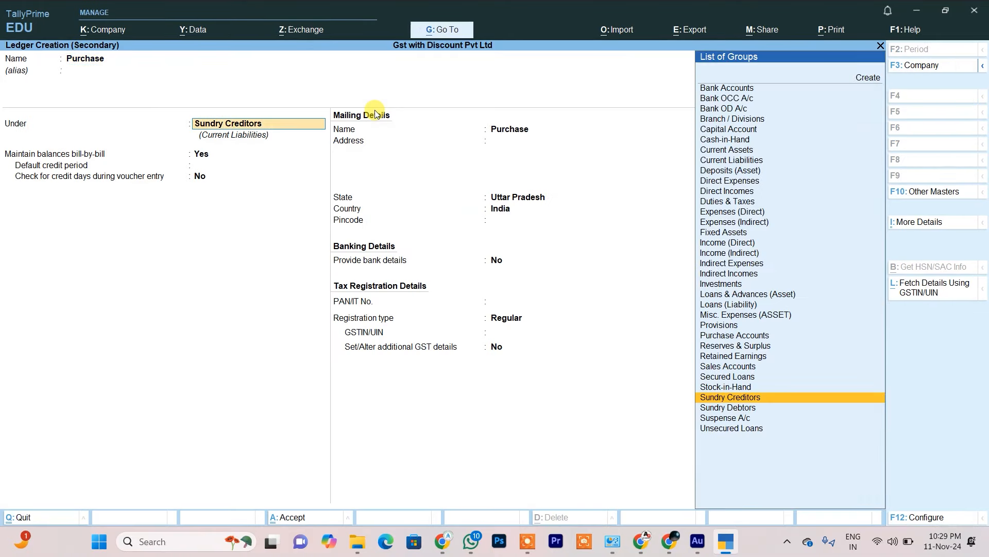
pyautogui.write('P')
pyautogui.press('Down')
pyautogui.press('Down')
pyautogui.press('Up')
pyautogui.press('Up')
pyautogui.press('Up')
pyautogui.press('Down')
pyautogui.press('Down')
pyautogui.press('Return')
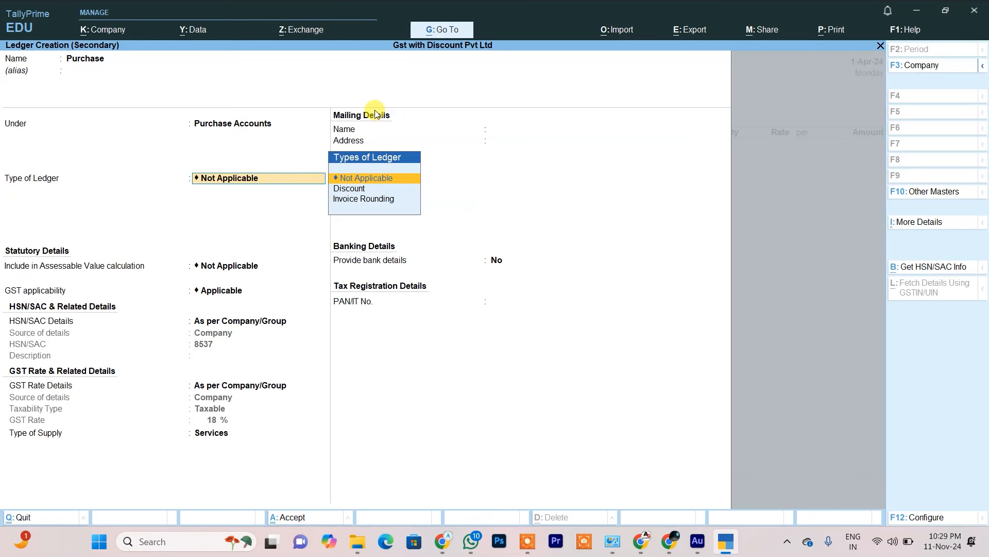
pyautogui.press('ctrl')
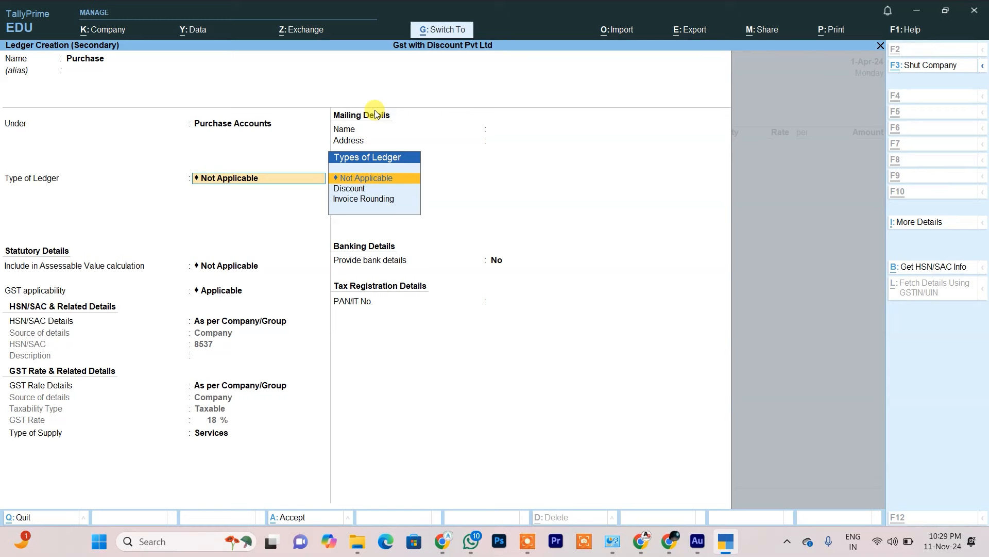
pyautogui.hotkey('ctrl', 'a')
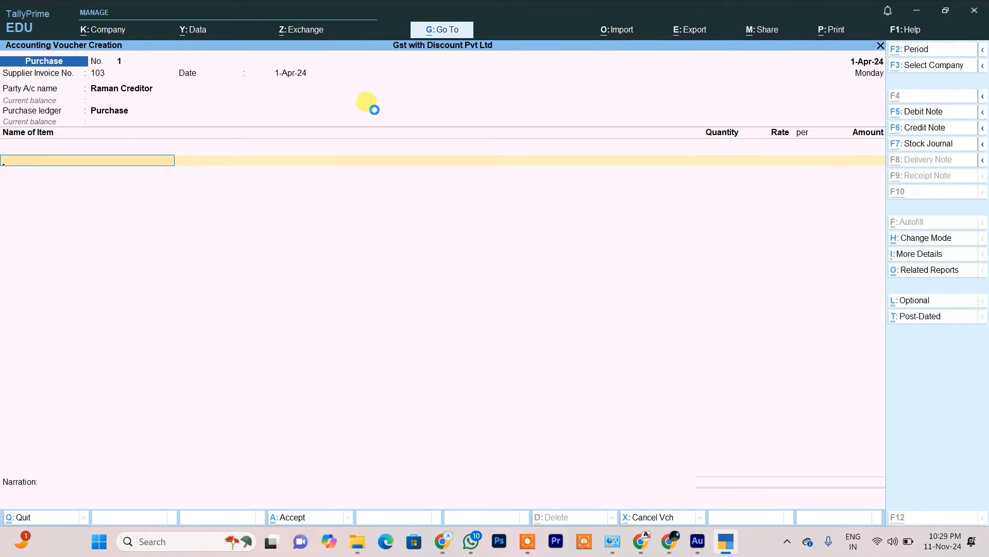
# Step: Start creating a stock item named Samsung Galaxy F 64 from the voucher's first item line
pyautogui.hotkey('alt', 'c')
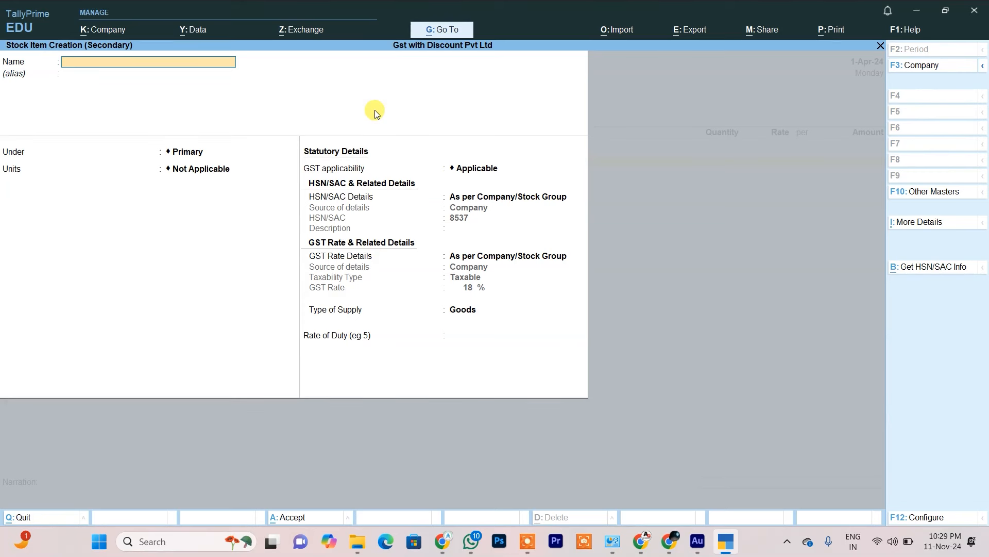
pyautogui.write('Samsung Galaxy F 64')
pyautogui.press('Return')
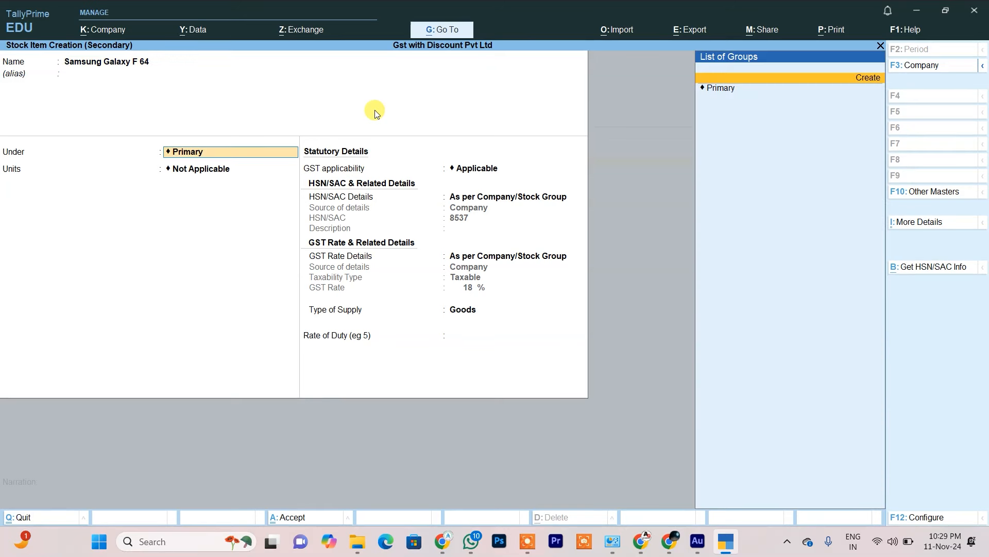
# Step: Create a stock group named Samsung under Primary and assign it to the stock item
pyautogui.hotkey('alt', 'c')
pyautogui.write('Samsung')
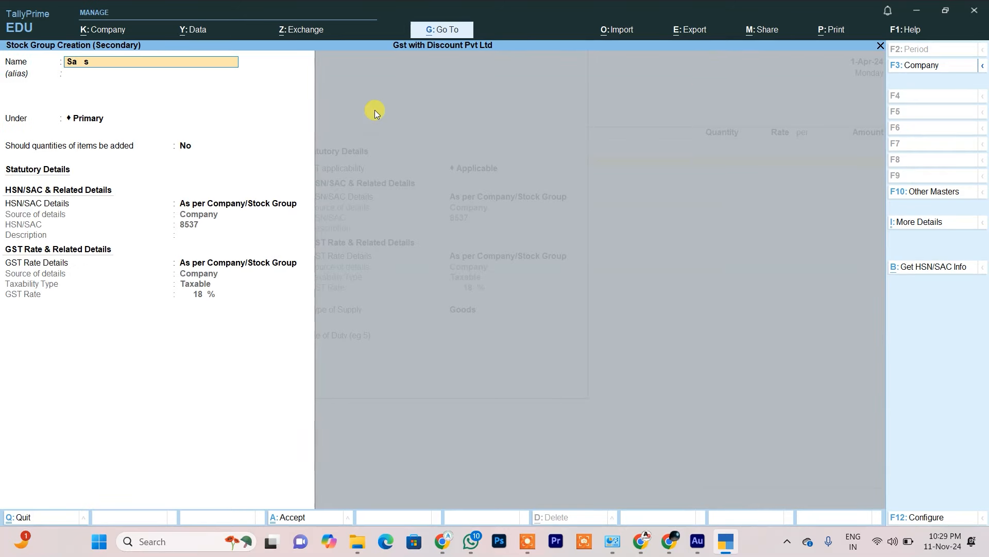
pyautogui.press('Return')
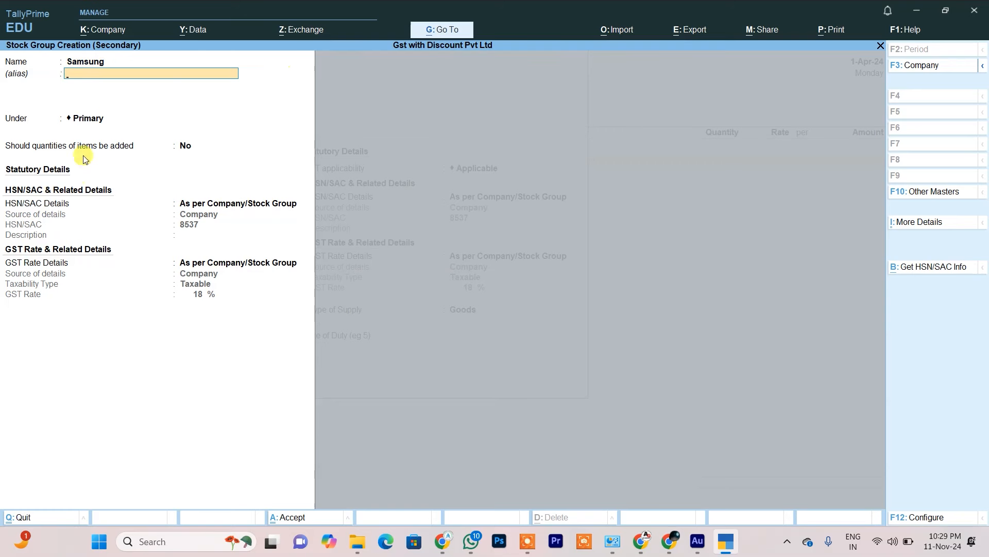
pyautogui.hotkey('ctrl', 'a')
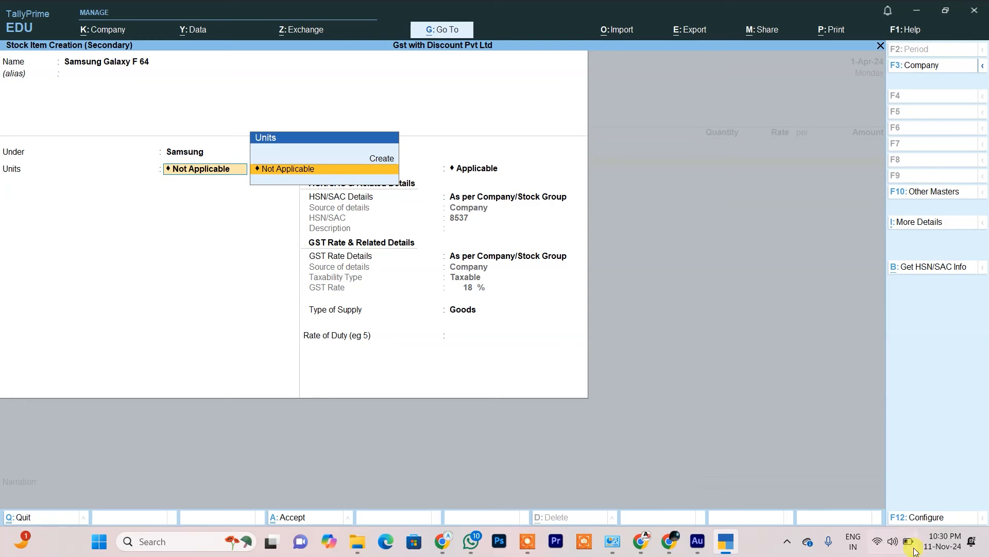
# Step: Show more stock item configurations, enable Use Stock Category for Stock Items and accept the configuration
pyautogui.click(914, 518)
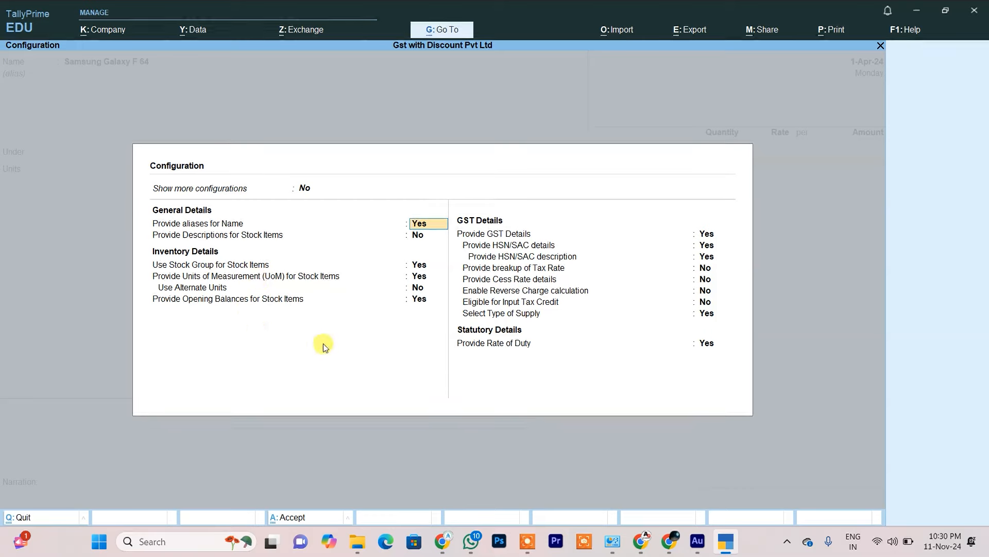
pyautogui.click(309, 190)
pyautogui.write('y')
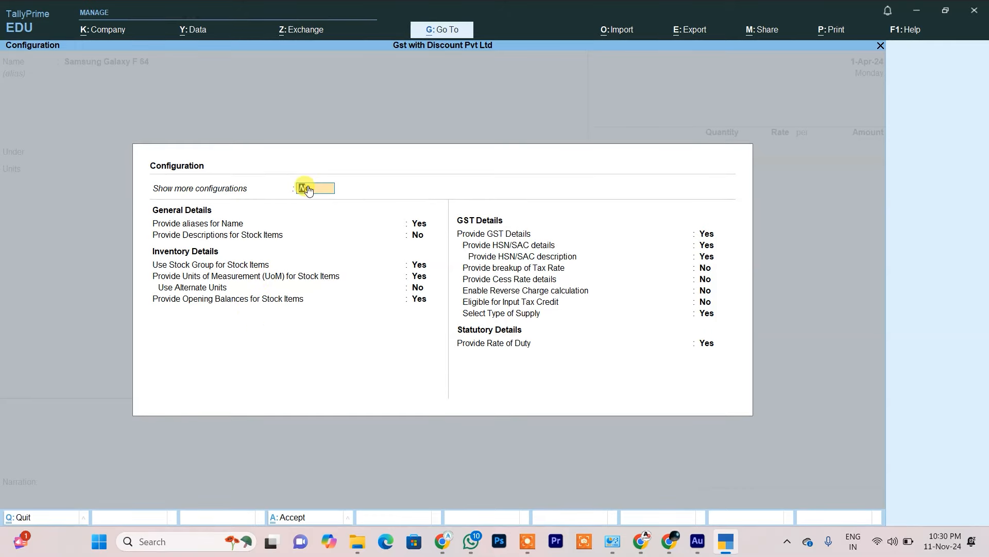
pyautogui.press('Return')
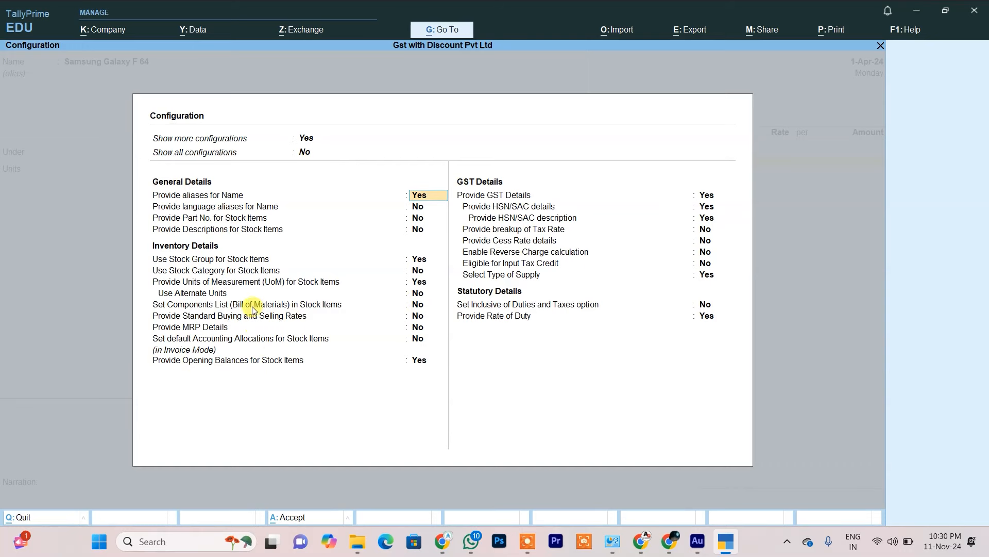
pyautogui.click(315, 271)
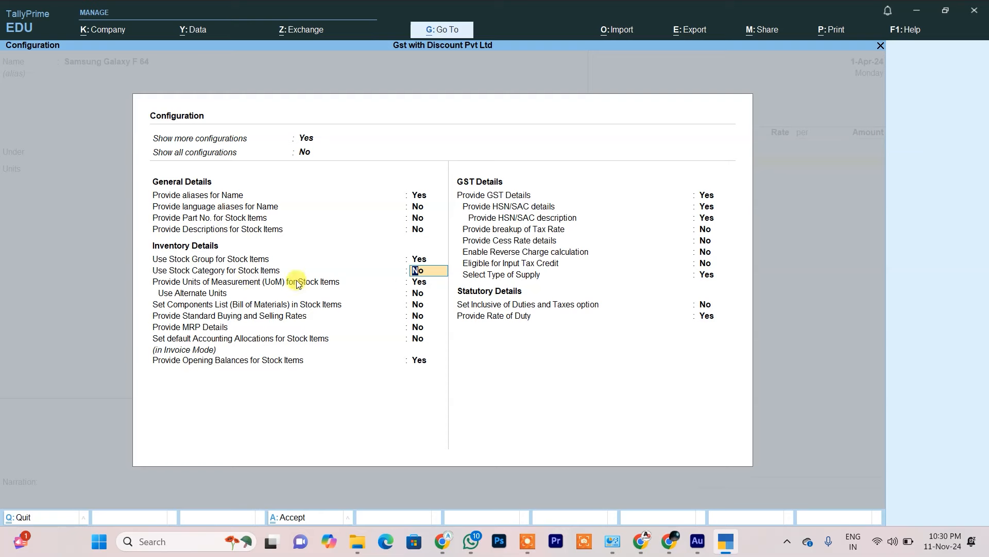
pyautogui.write('y')
pyautogui.hotkey('ctrl', 'a')
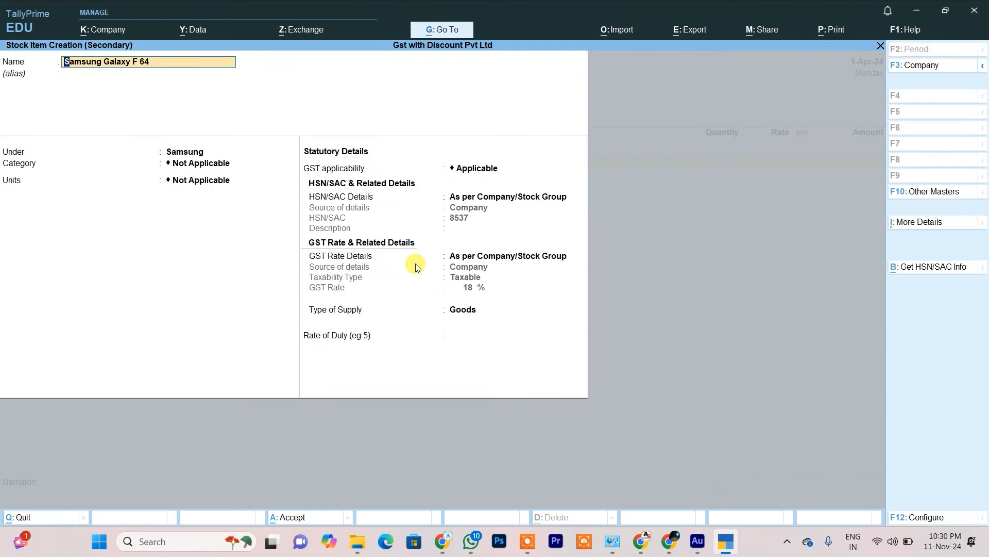
# Step: Create a stock category named Mobile under Primary and assign it to the stock item
pyautogui.press('Return')
pyautogui.press('Return')
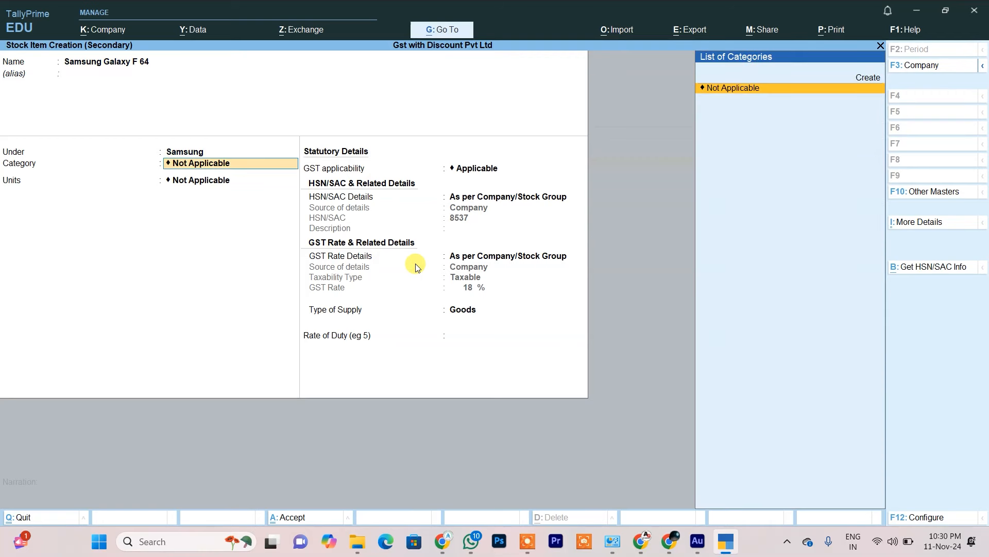
pyautogui.press('Return')
pyautogui.write('Mobile')
pyautogui.press('Return')
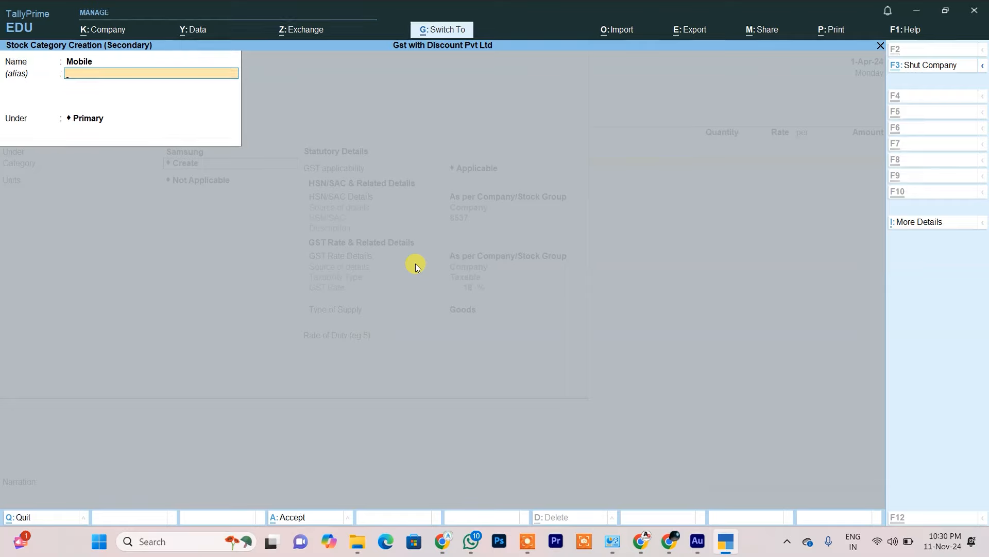
pyautogui.press('Return')
pyautogui.press('Return')
# Step: Create a simple unit pcs with UQC PCS-PIECES and 0 decimal places for the item, keeping GST applicability as Applicable
pyautogui.press('Up')
pyautogui.press('Return')
pyautogui.write('pcs')
pyautogui.press('Return')
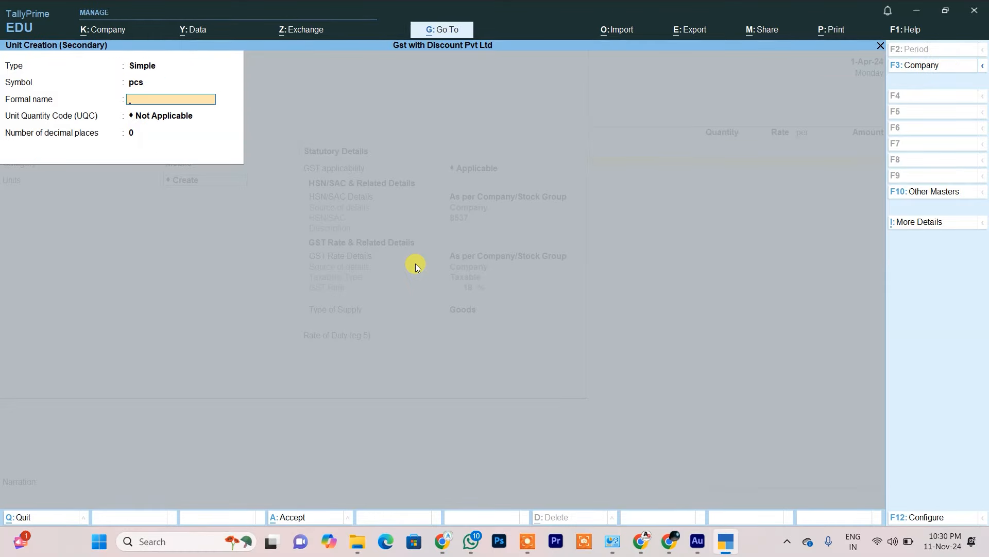
pyautogui.press('Return')
pyautogui.write('p')
pyautogui.press('Down')
pyautogui.press('Down')
pyautogui.press('Up')
pyautogui.press('Return')
pyautogui.press('ctrl')
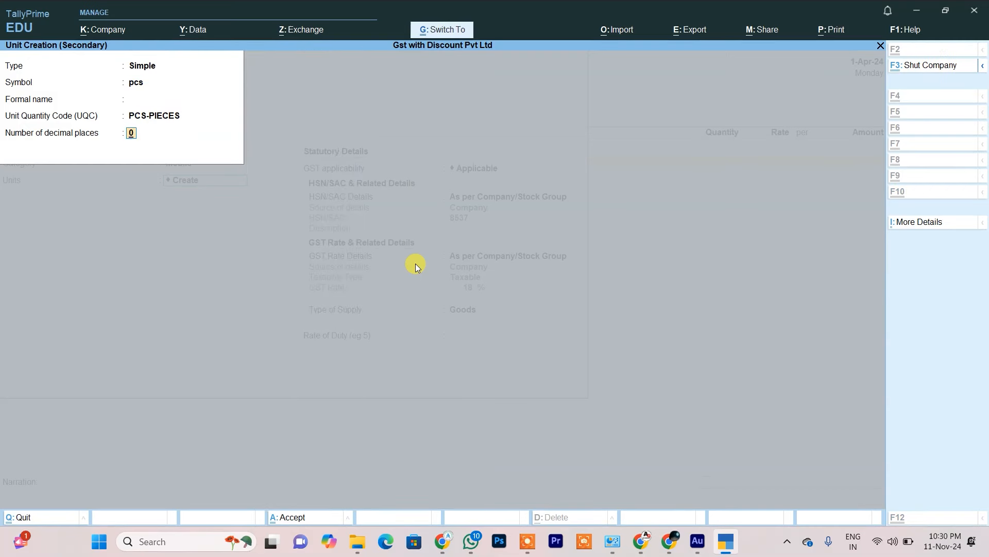
pyautogui.hotkey('ctrl', 'a')
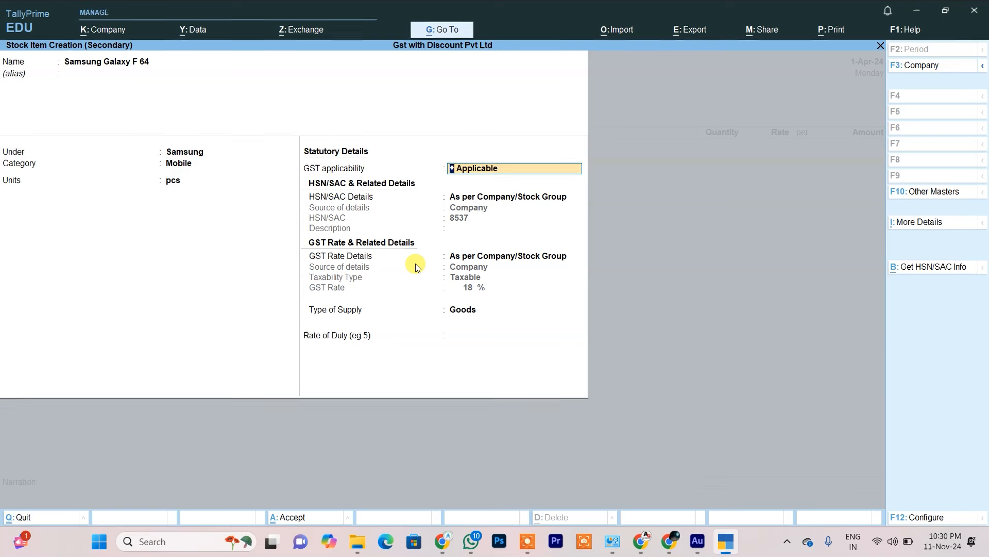
pyautogui.press('Return')
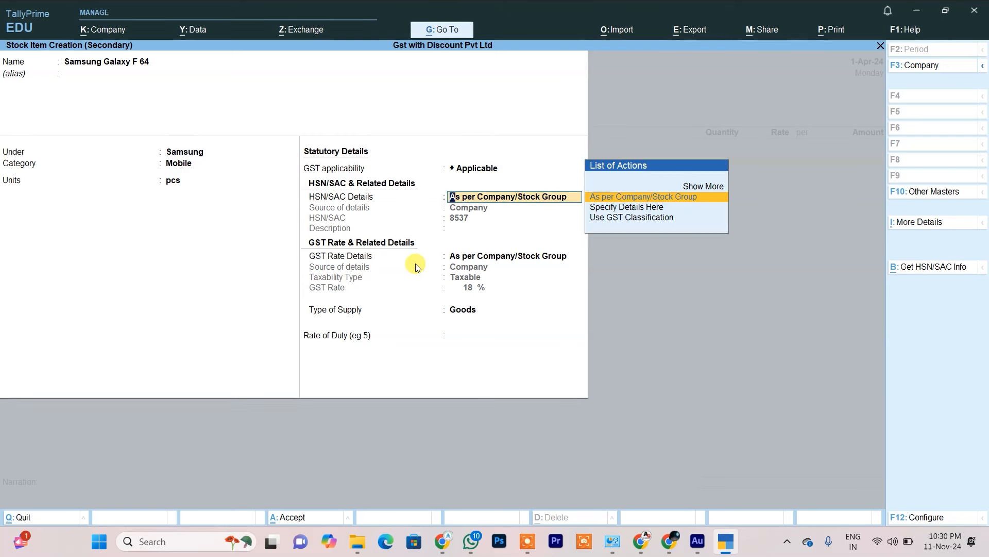
# Step: Keep the item's HSN/SAC and GST rate details as per Company/Stock Group and save the stock item
pyautogui.press('Return')
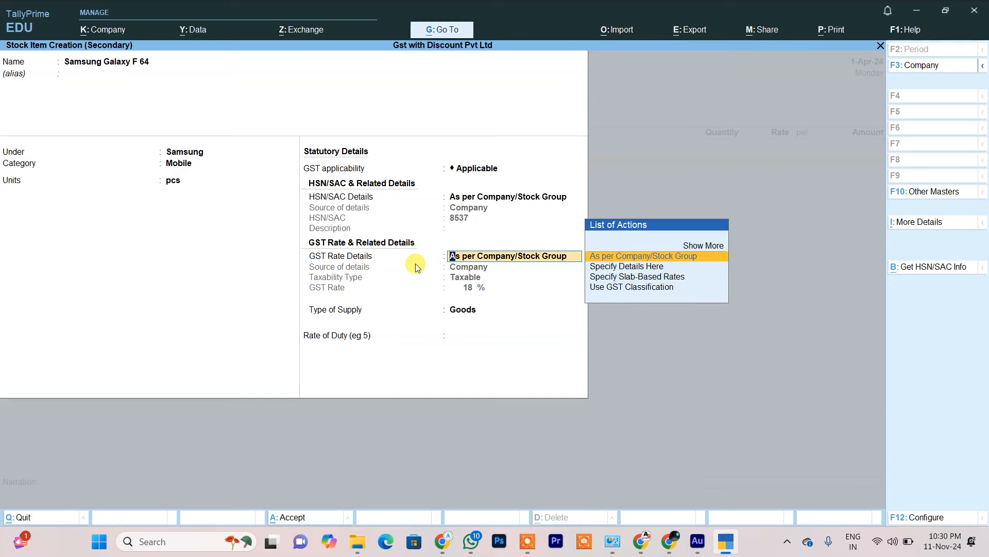
pyautogui.press('ctrl')
pyautogui.hotkey('ctrl', 'a')
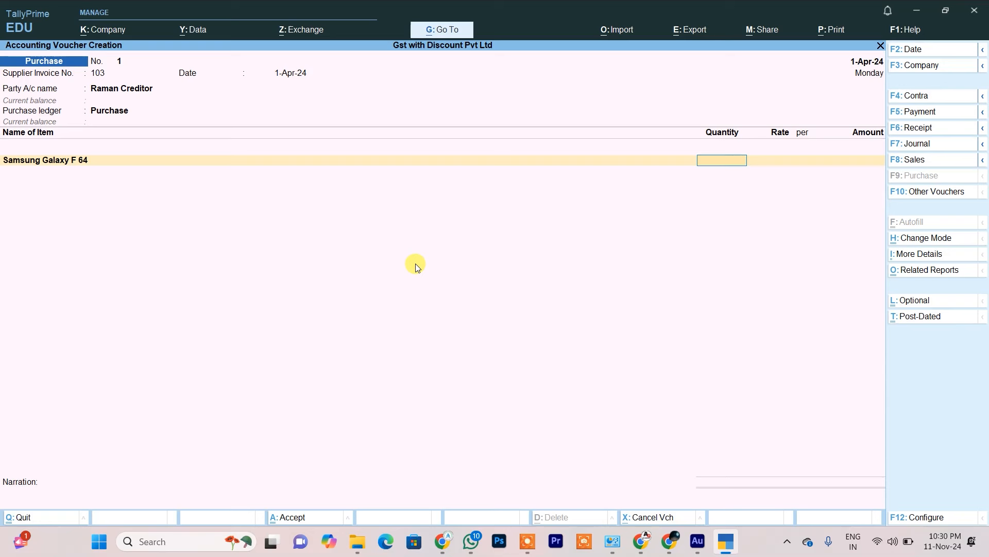
# Step: Enter 5 pcs of Samsung Galaxy F 64 at a rate of 23,999 and end the voucher's item list
pyautogui.write('5')
pyautogui.press('Return')
pyautogui.write('23')
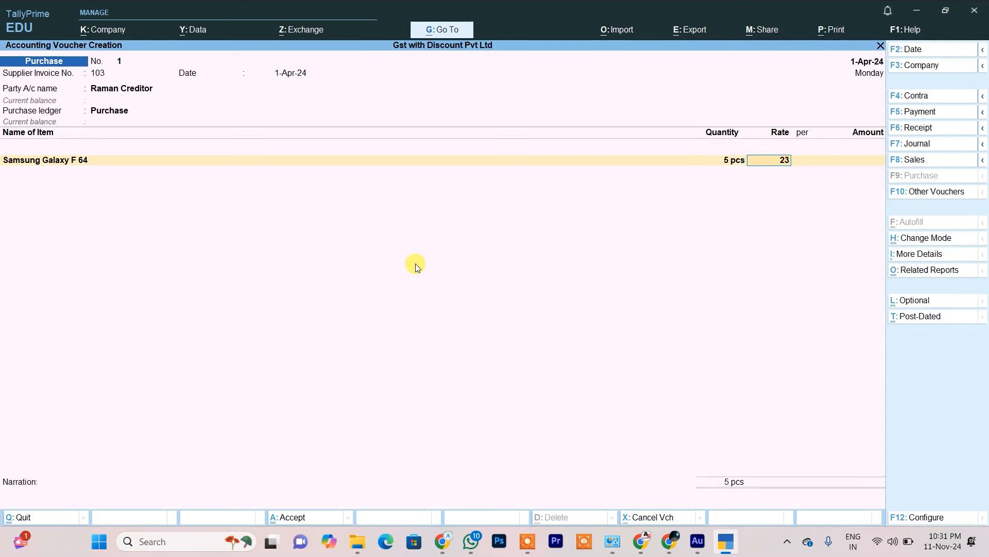
pyautogui.write(',999')
pyautogui.press('Return')
pyautogui.press('Return')
pyautogui.press('Return')
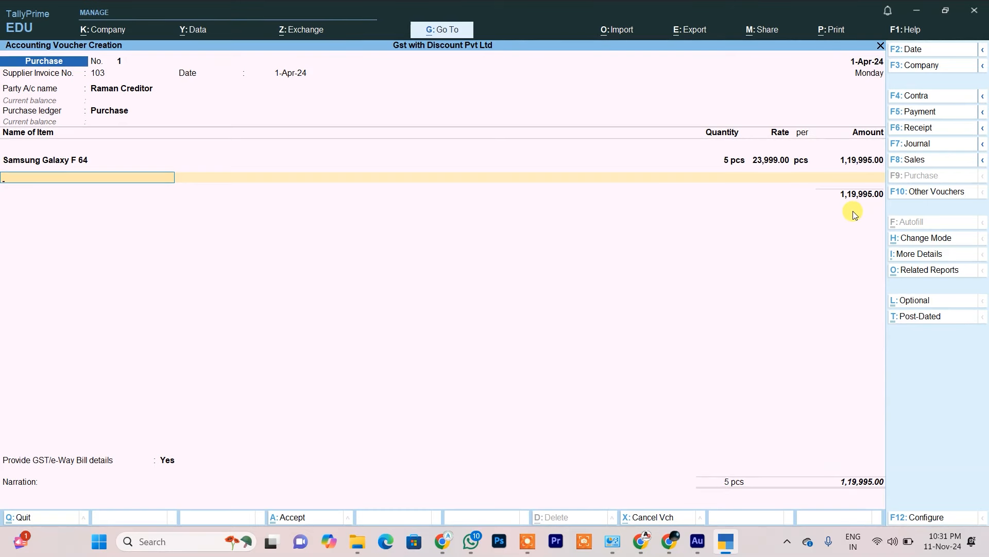
pyautogui.press('Return')
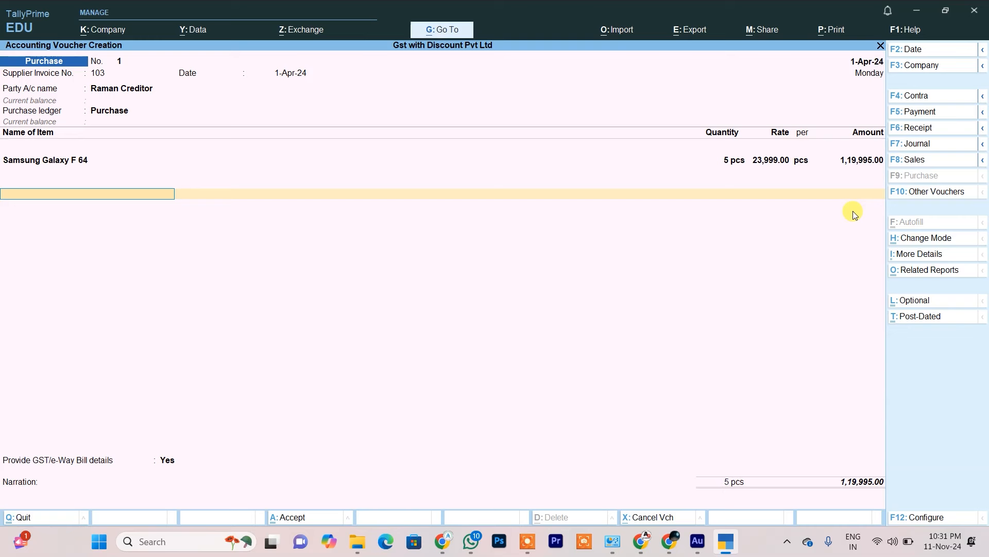
# Step: Start a new ledger named C Gst @ 9% under Duties & Taxes with GST as the type of duty
pyautogui.hotkey('alt', 'c')
pyautogui.write('C Gst @ 9%')
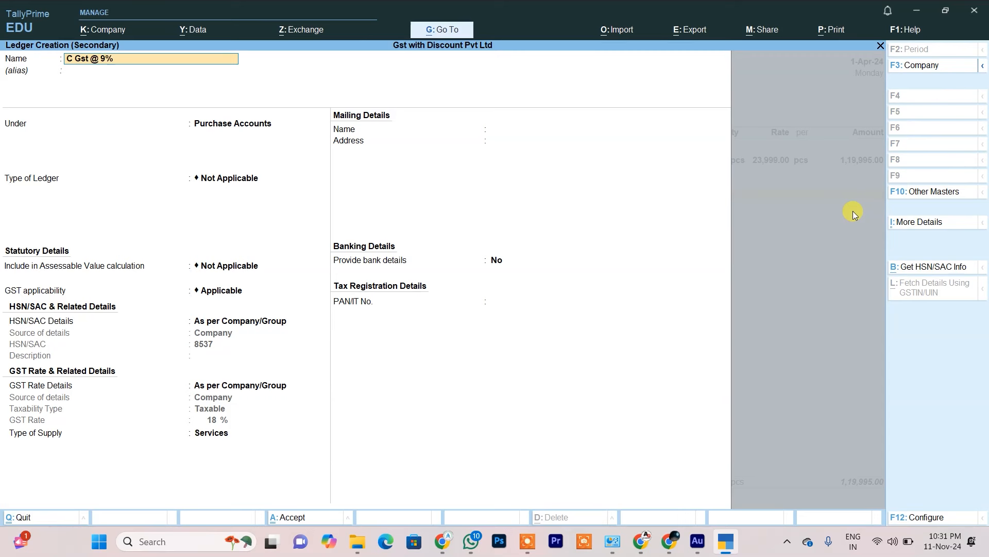
pyautogui.press('Return')
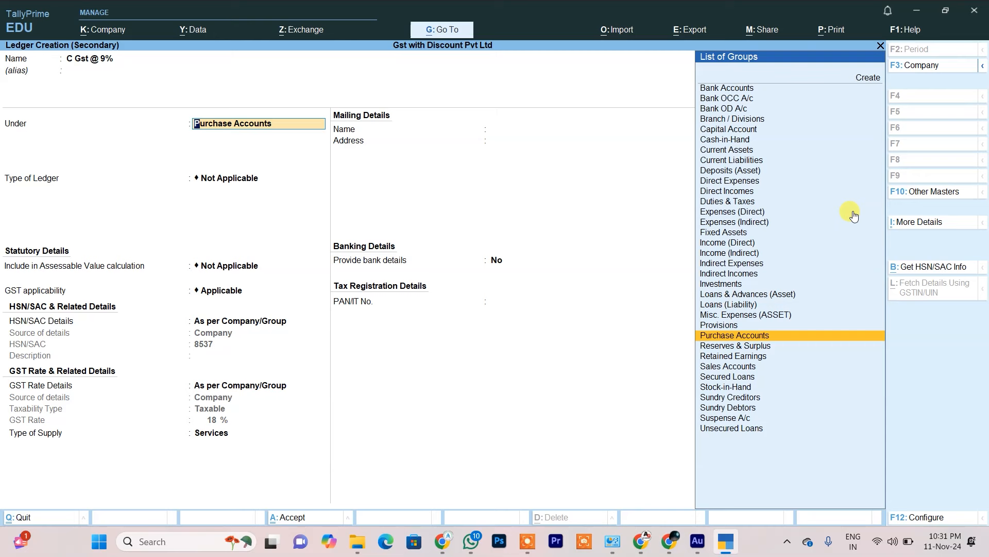
pyautogui.write('D')
pyautogui.press('Down')
pyautogui.press('Down')
pyautogui.press('Down')
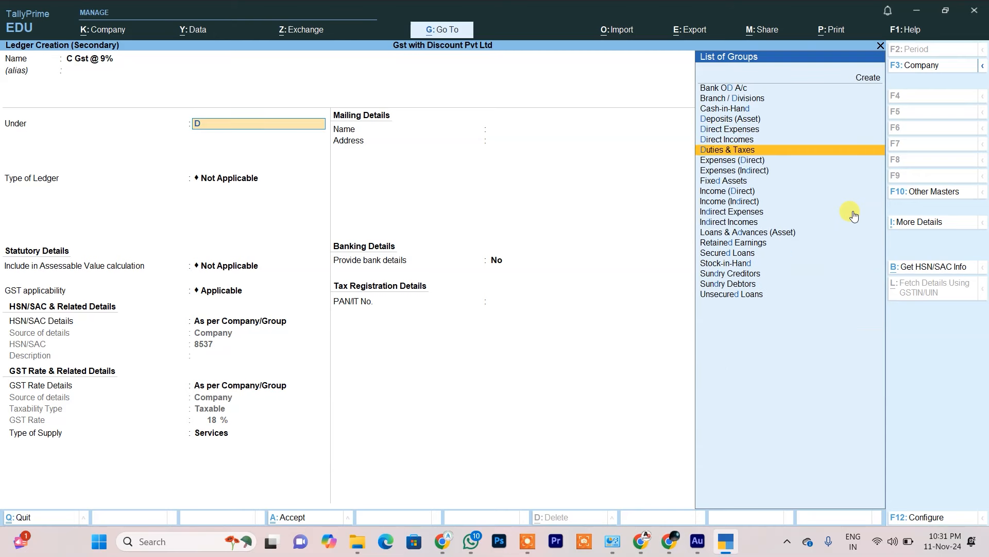
pyautogui.press('Return')
pyautogui.press('Up')
pyautogui.press('Return')
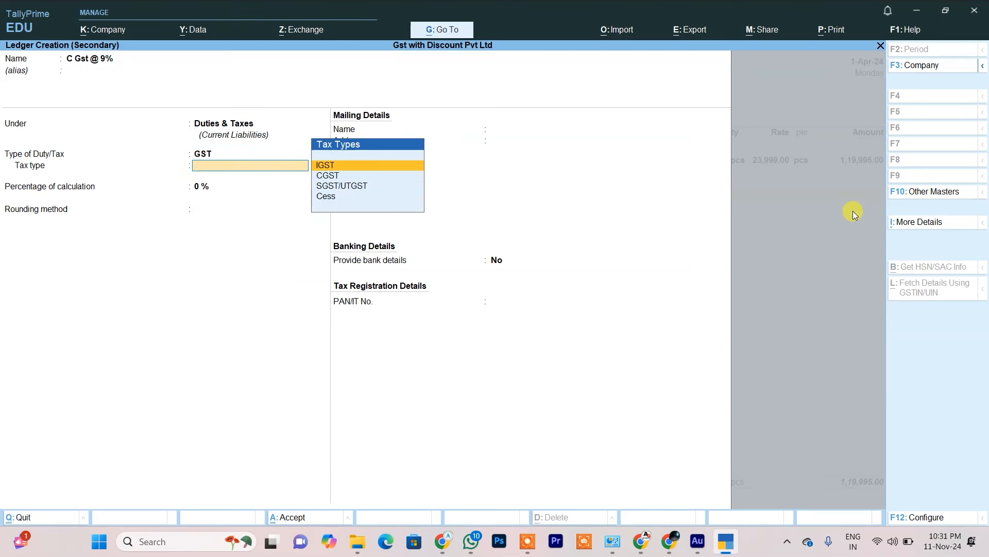
# Step: Set the ledger's tax type to CGST, percentage of calculation to 9 and rounding method to Normal Rounding, and save it
pyautogui.press('Down')
pyautogui.press('Return')
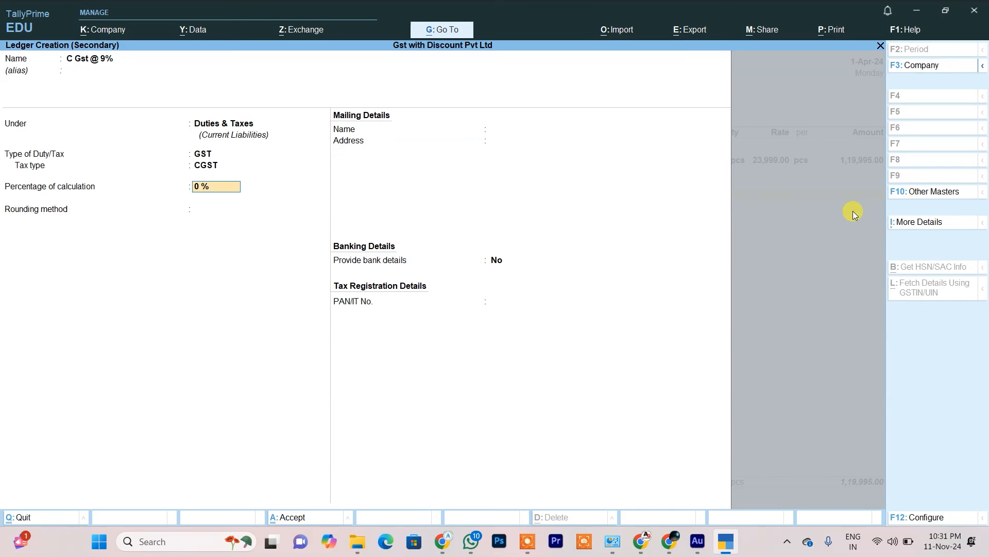
pyautogui.write('9')
pyautogui.press('Return')
pyautogui.press('Down')
pyautogui.press('Down')
pyautogui.press('Return')
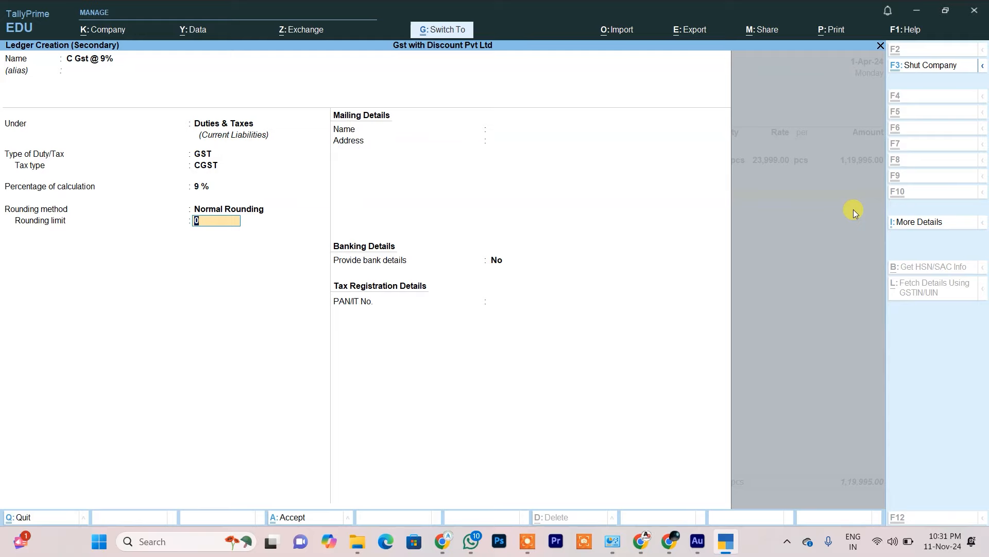
pyautogui.hotkey('ctrl', 'a')
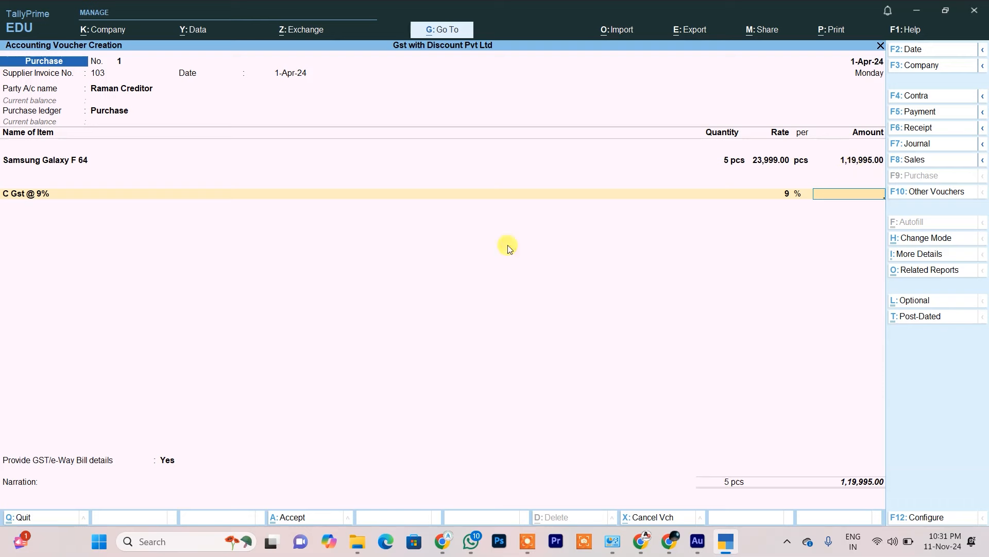
# Step: Go back to the voucher's item line and open the Samsung Galaxy F 64 stock item for alteration
pyautogui.click(44, 194)
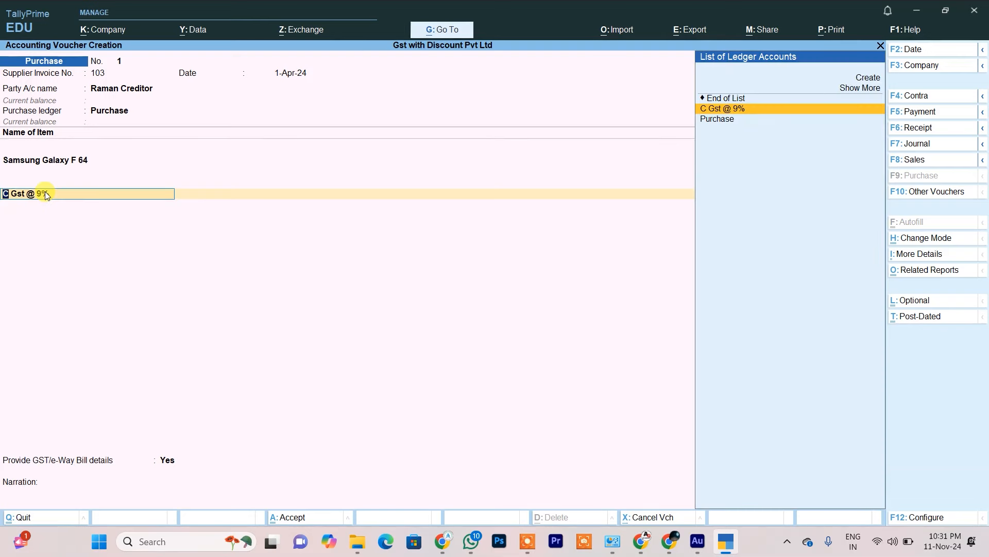
pyautogui.press('BackSpace')
pyautogui.press('BackSpace')
pyautogui.press('BackSpace')
pyautogui.press('BackSpace')
pyautogui.press('BackSpace')
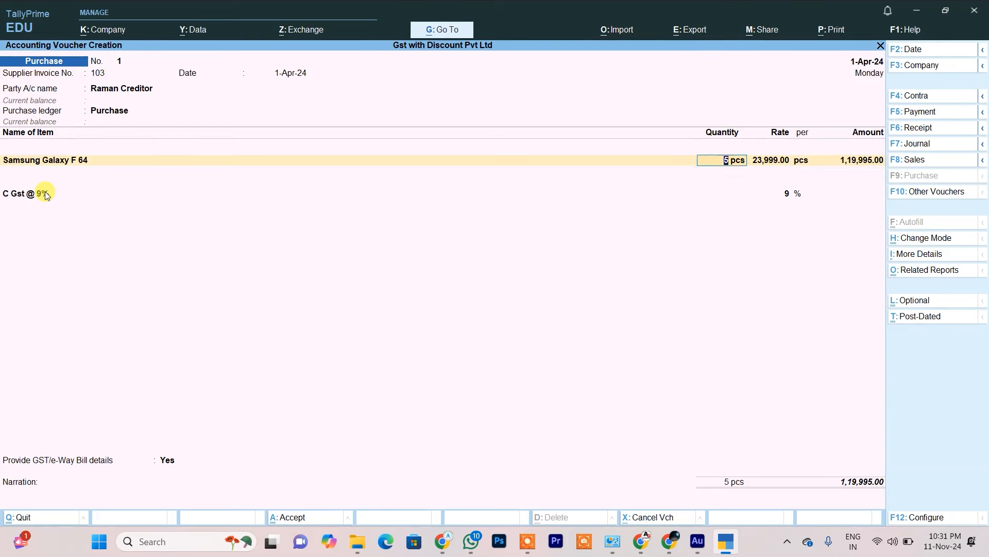
pyautogui.hotkey('ctrl', 'Return')
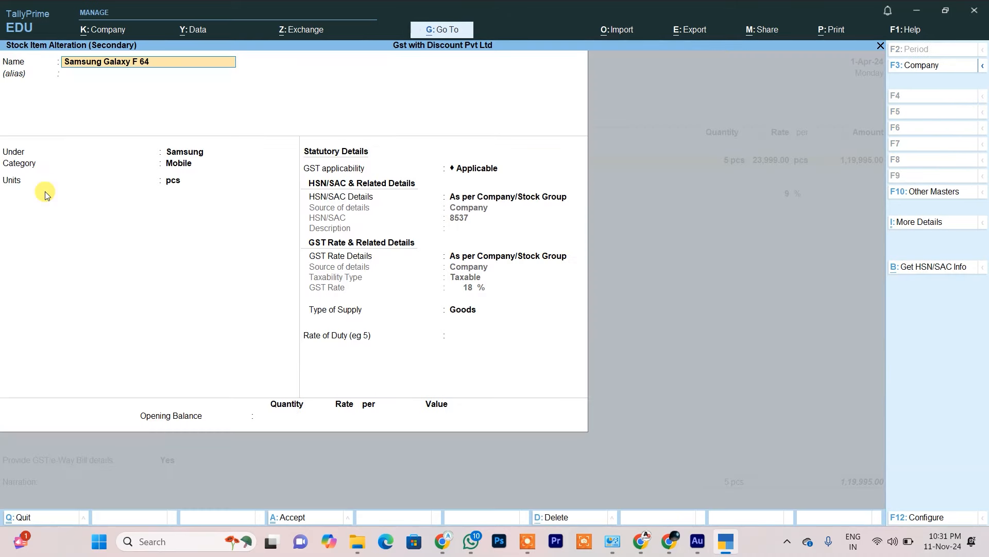
# Step: Set the item's GST rate details to Use GST Classification with Telecom, effective from the company's current date, 1-Apr-24
pyautogui.press('Return')
pyautogui.press('Return')
pyautogui.press('Return')
pyautogui.press('Return')
pyautogui.press('Return')
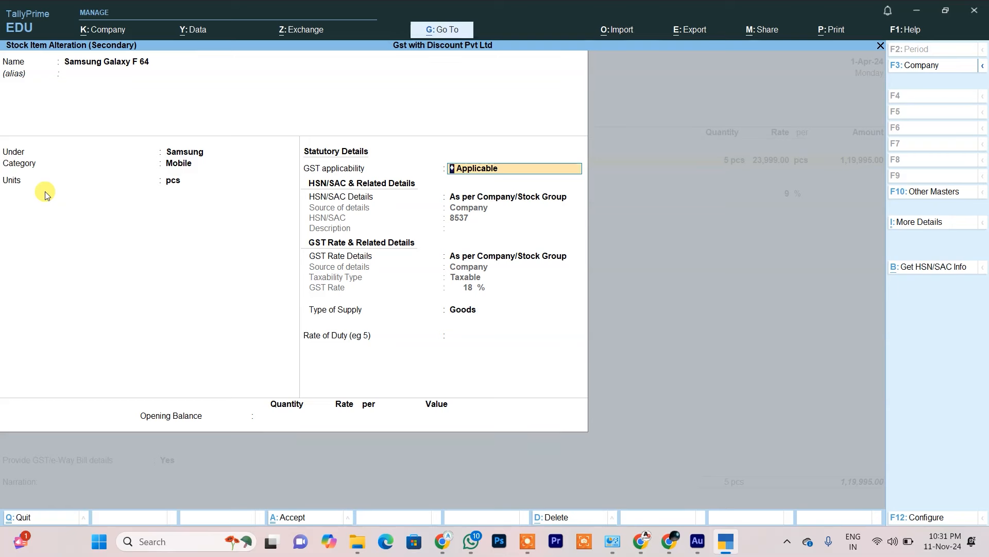
pyautogui.press('Return')
pyautogui.press('Return')
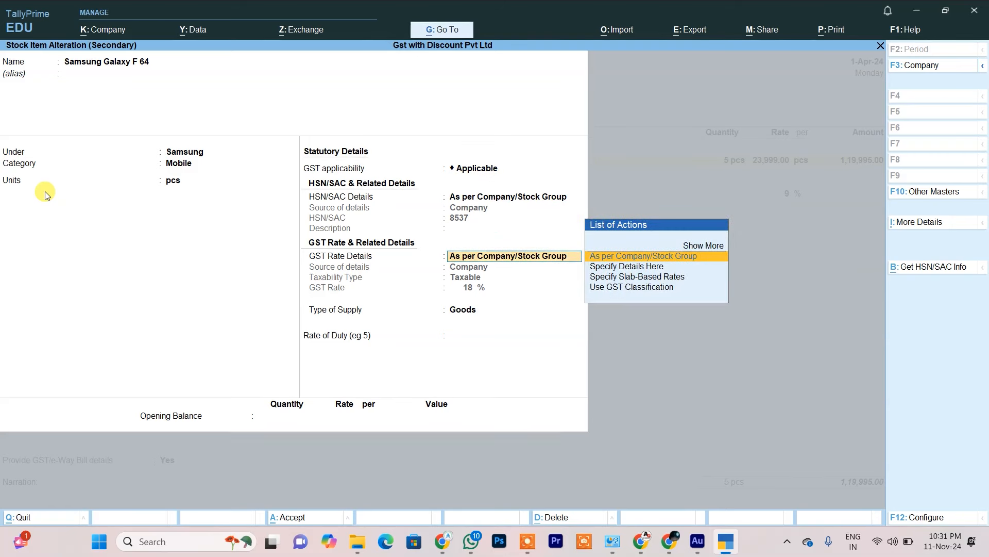
pyautogui.press('Down')
pyautogui.press('Down')
pyautogui.press('Down')
pyautogui.press('Return')
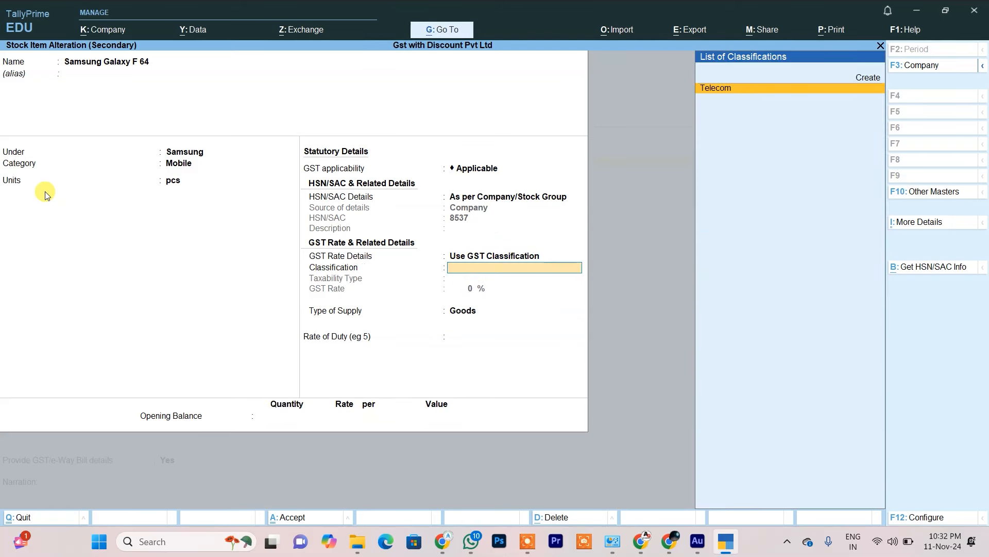
pyautogui.press('Return')
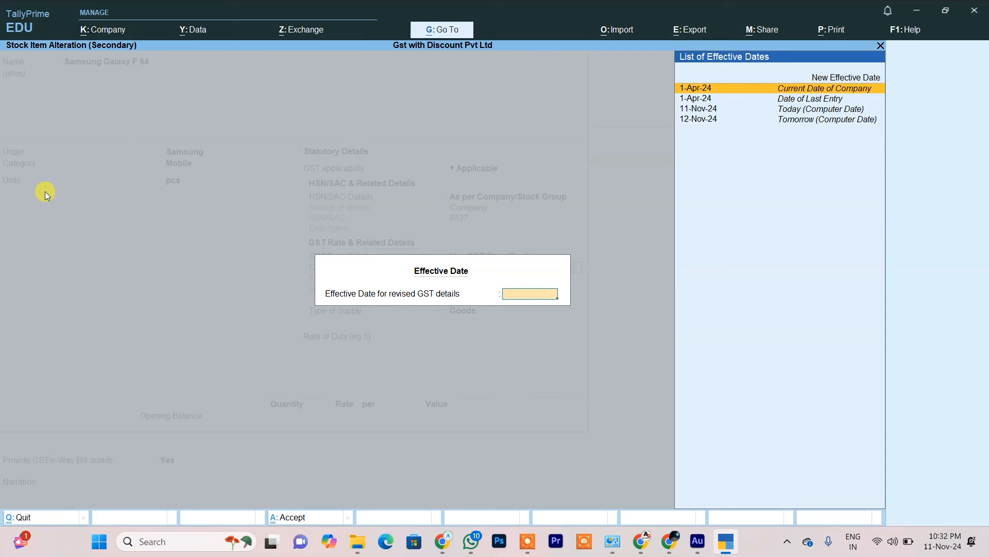
pyautogui.press('Return')
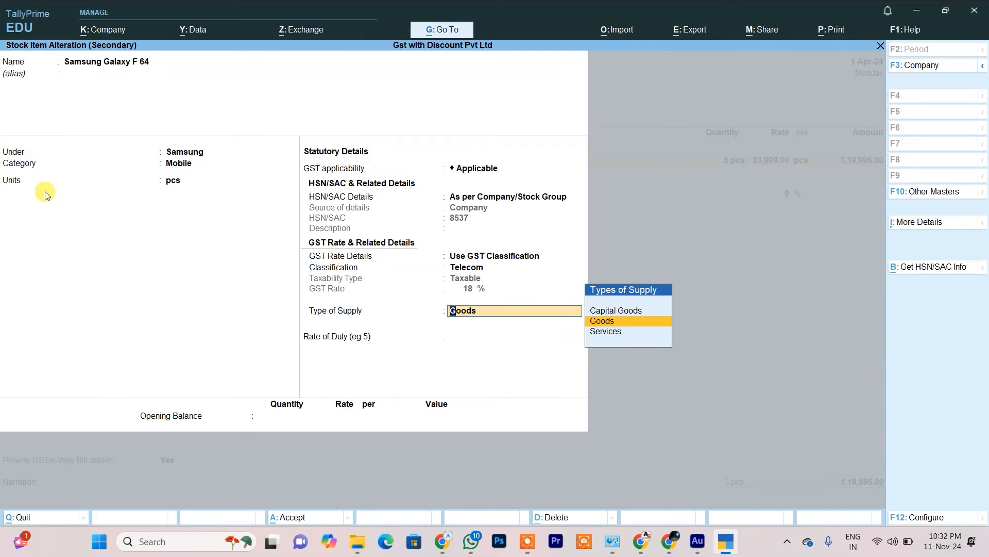
# Step: Keep Goods as the type of supply, save the altered stock item and return to the voucher's tax ledger line
pyautogui.press('Return')
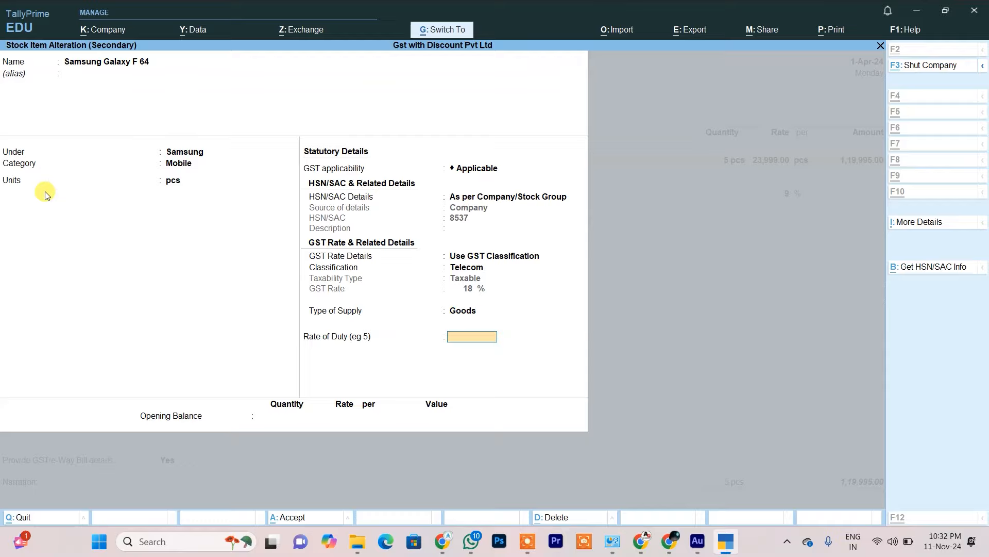
pyautogui.press('Return')
pyautogui.press('Return')
pyautogui.press('Return')
pyautogui.press('Return')
pyautogui.press('Return')
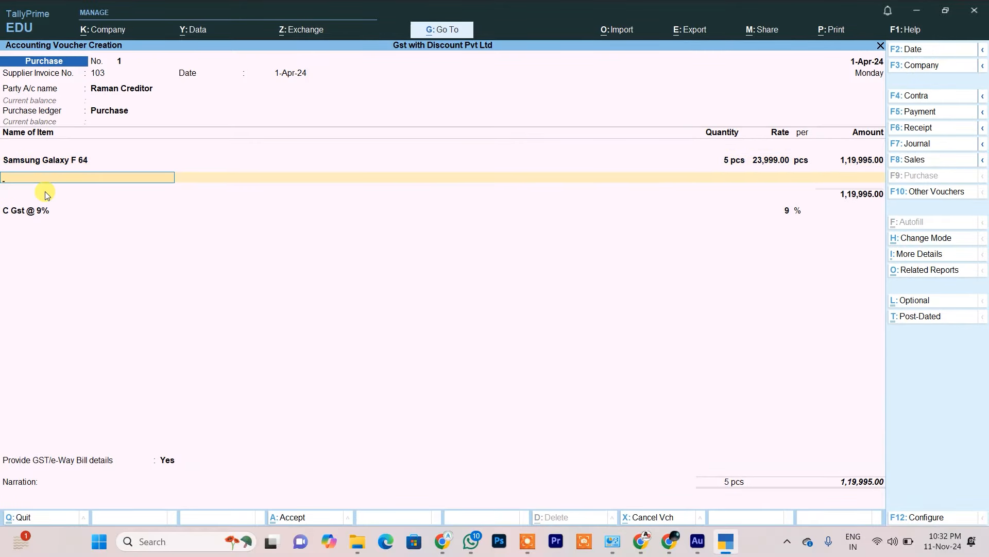
pyautogui.press('Return')
pyautogui.press('Return')
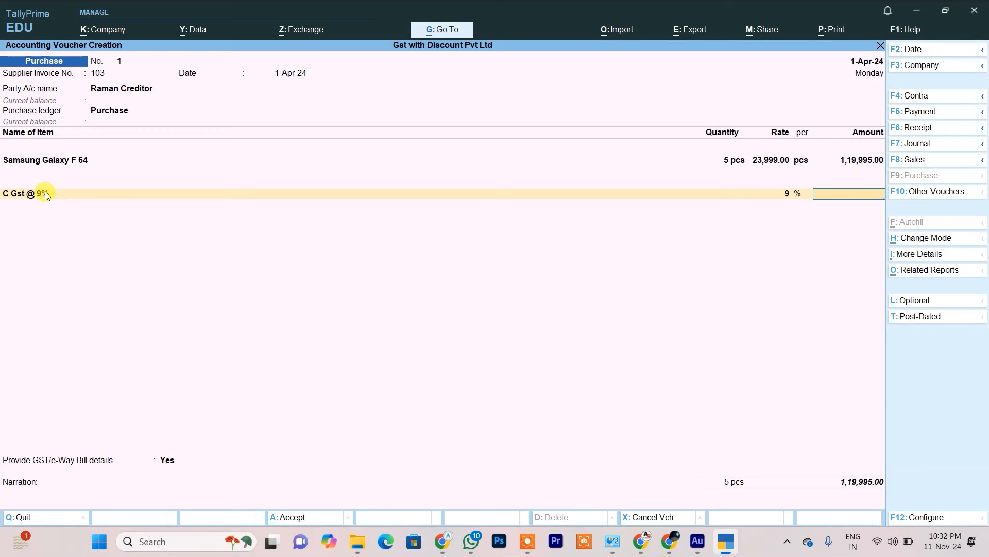
# Step: In place of C Gst @ 9%, start a new ledger named I Gst under Duties & Taxes with GST as the type of duty
pyautogui.click(45, 193)
pyautogui.hotkey('alt', 'c')
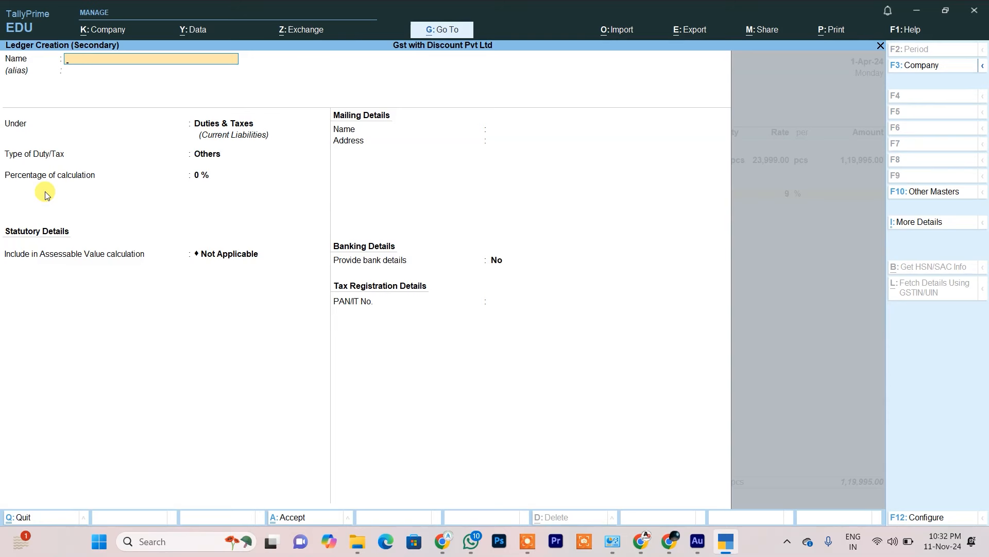
pyautogui.write('I Gs')
pyautogui.press('Return')
pyautogui.press('Return')
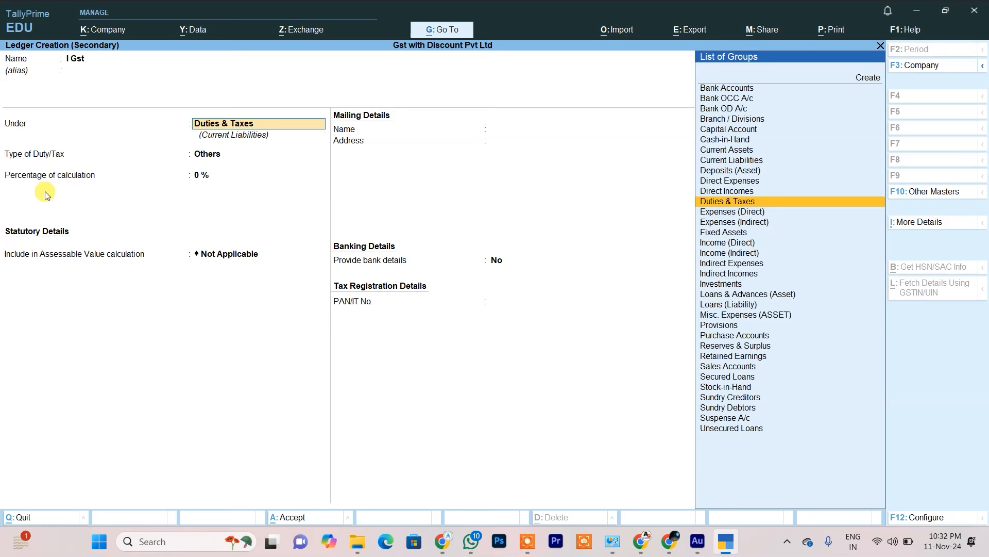
pyautogui.write('D')
pyautogui.press('Down')
pyautogui.press('Down')
pyautogui.press('Down')
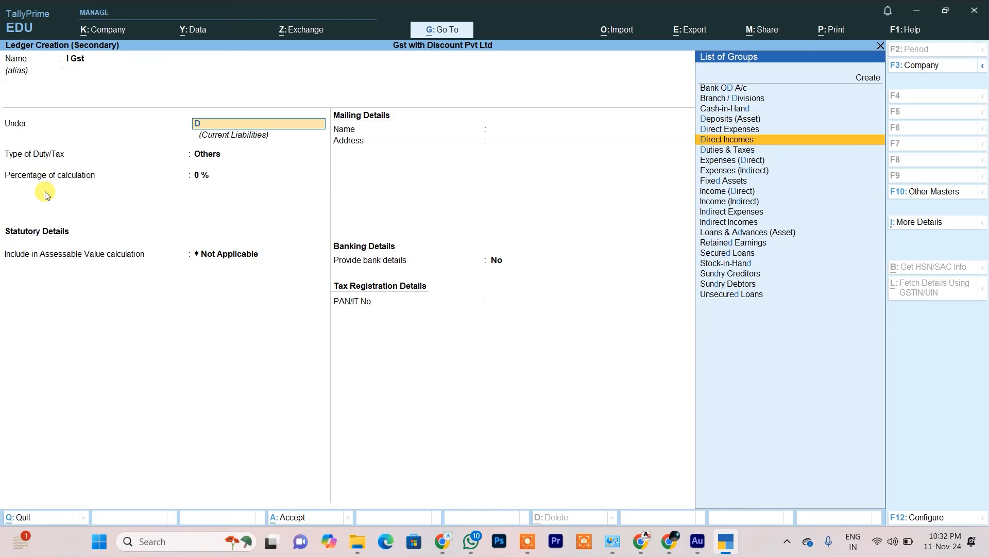
pyautogui.press('Return')
pyautogui.press('Up')
pyautogui.press('Return')
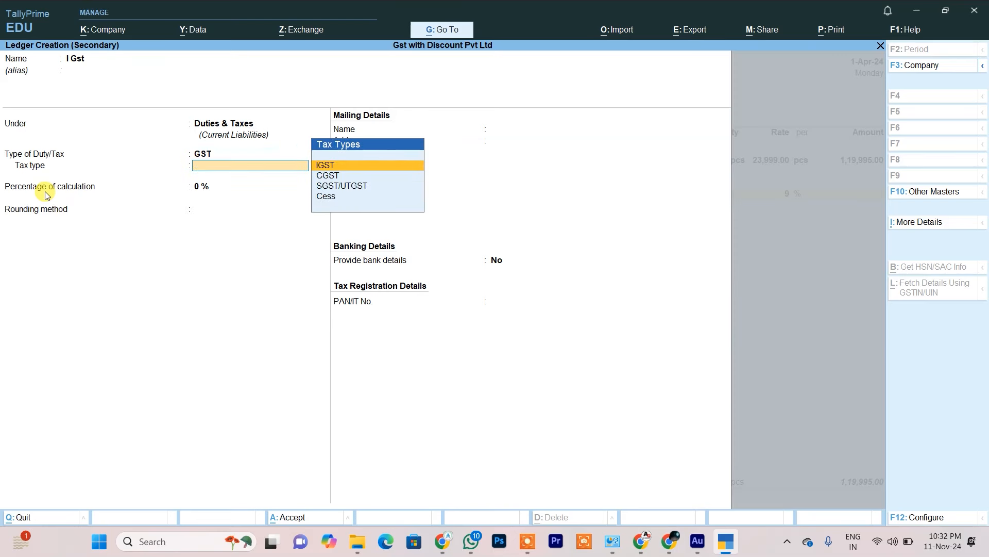
# Step: Set the I Gst ledger's tax type to IGST, percentage to 18 and rounding method to Normal Rounding, and save it
pyautogui.press('Return')
pyautogui.press('BackSpace')
pyautogui.write('18')
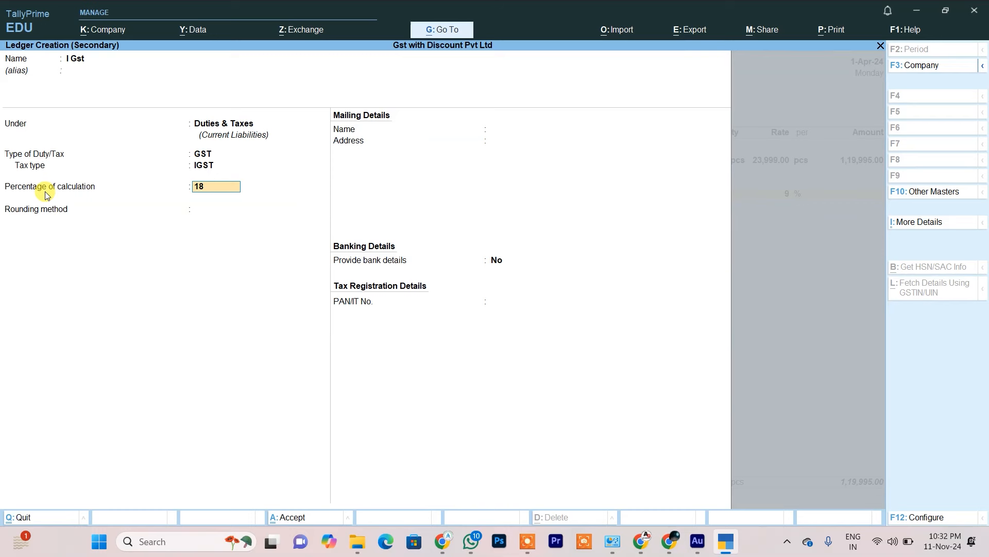
pyautogui.press('Return')
pyautogui.press('Down')
pyautogui.press('Down')
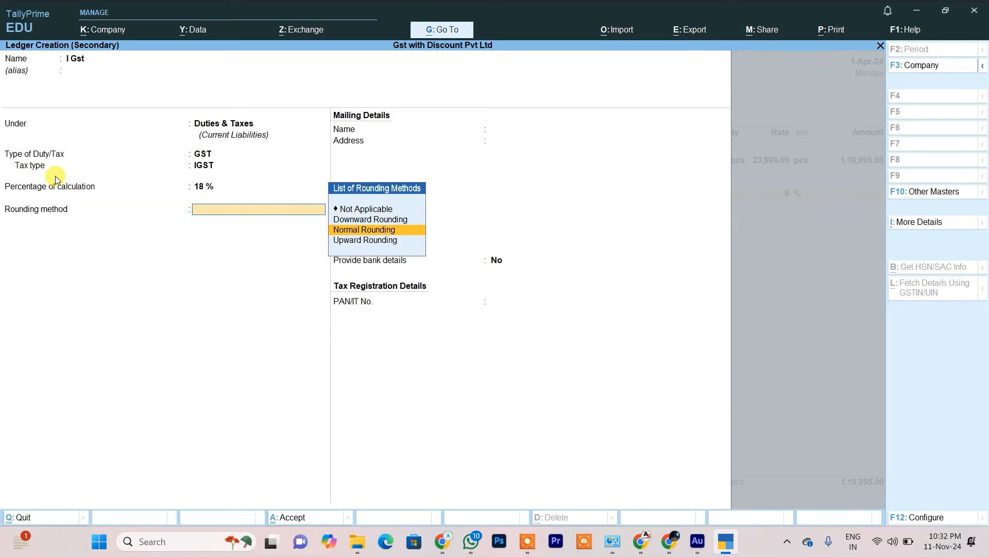
pyautogui.press('Return')
pyautogui.press('ctrl')
pyautogui.hotkey('ctrl', 'a')
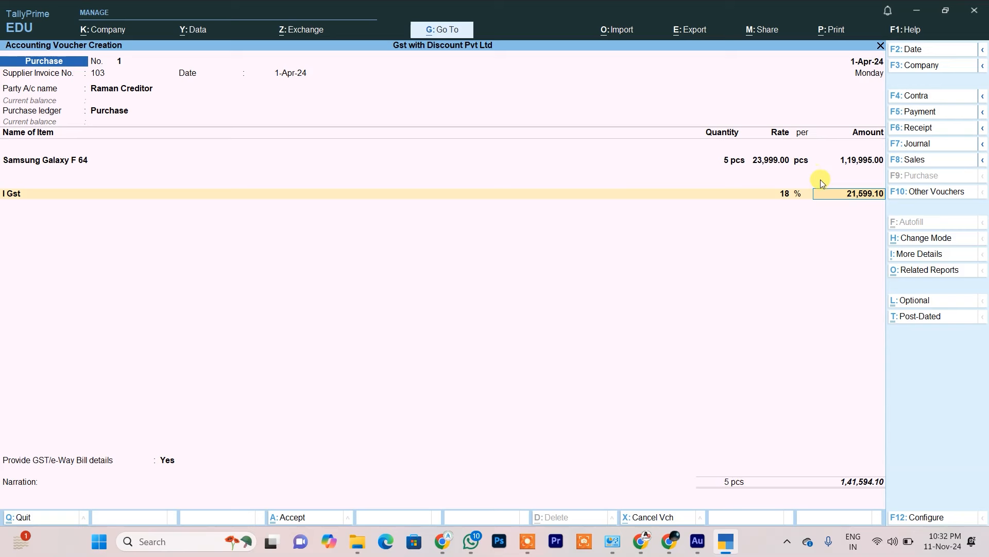
# Step: Enable Use Discount column in invoices in the company features and go to the discount percentage of the Samsung Galaxy F 64 line
pyautogui.click(847, 160)
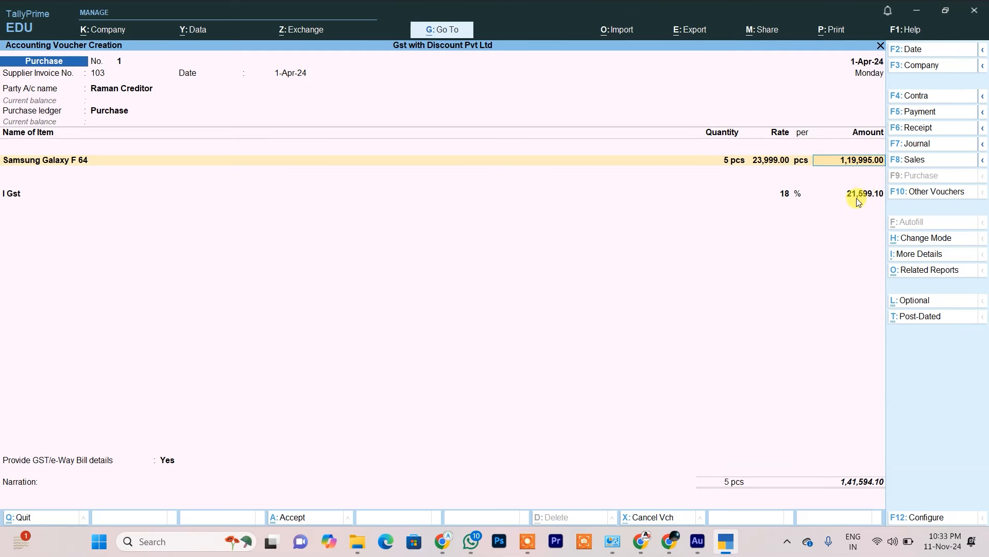
pyautogui.press('F11')
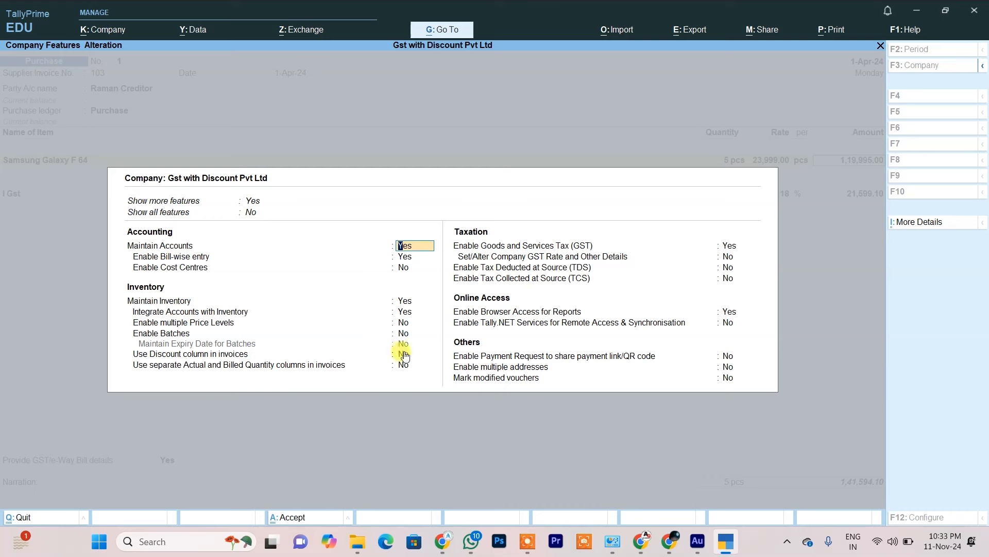
pyautogui.click(260, 355)
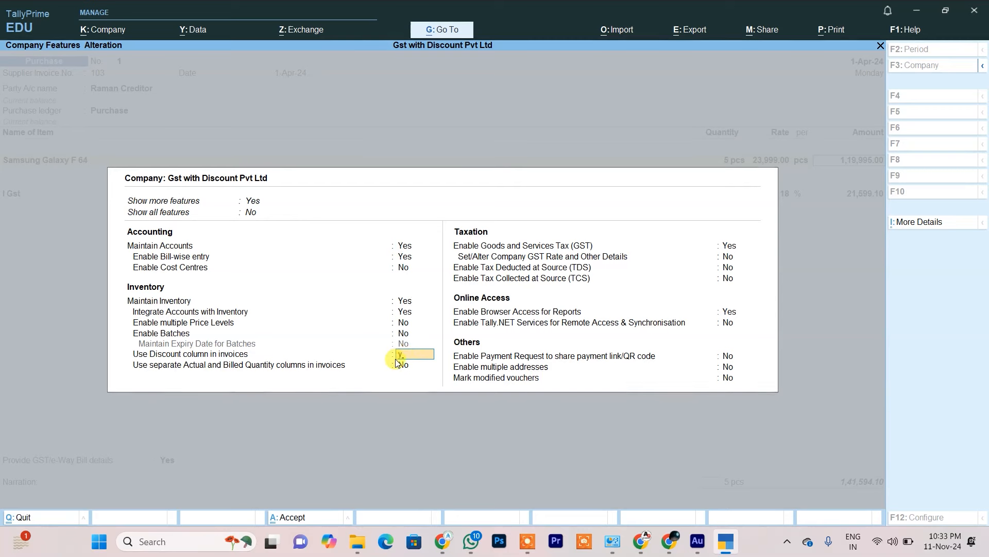
pyautogui.write('y')
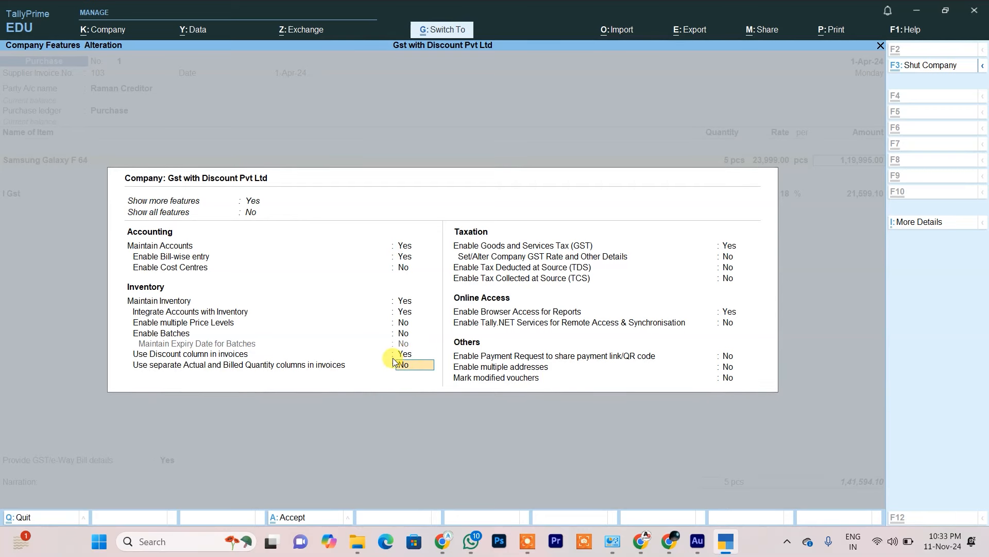
pyautogui.hotkey('ctrl', 'a')
pyautogui.click(799, 160)
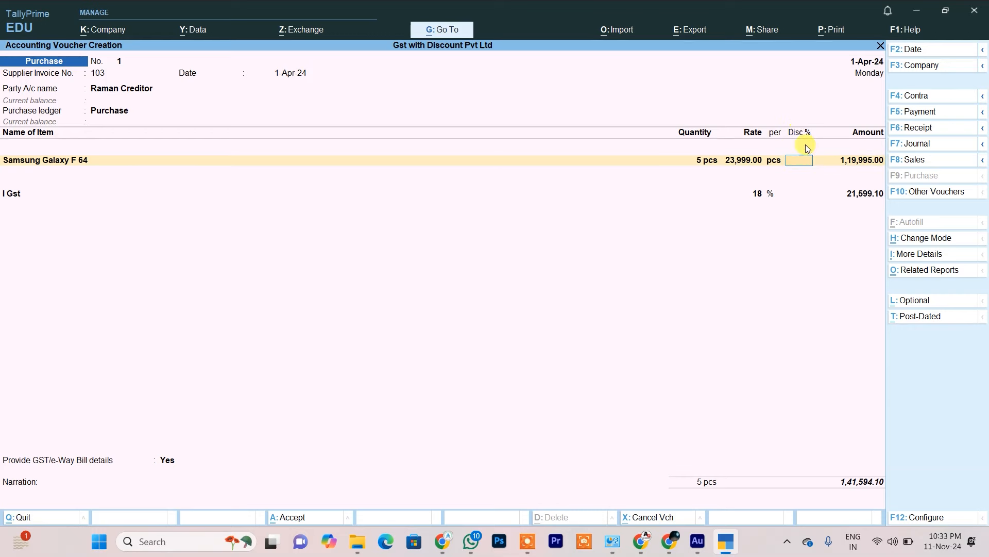
# Step: Give the Samsung Galaxy F 64 line a 5% discount and save the purchase voucher
pyautogui.write('5')
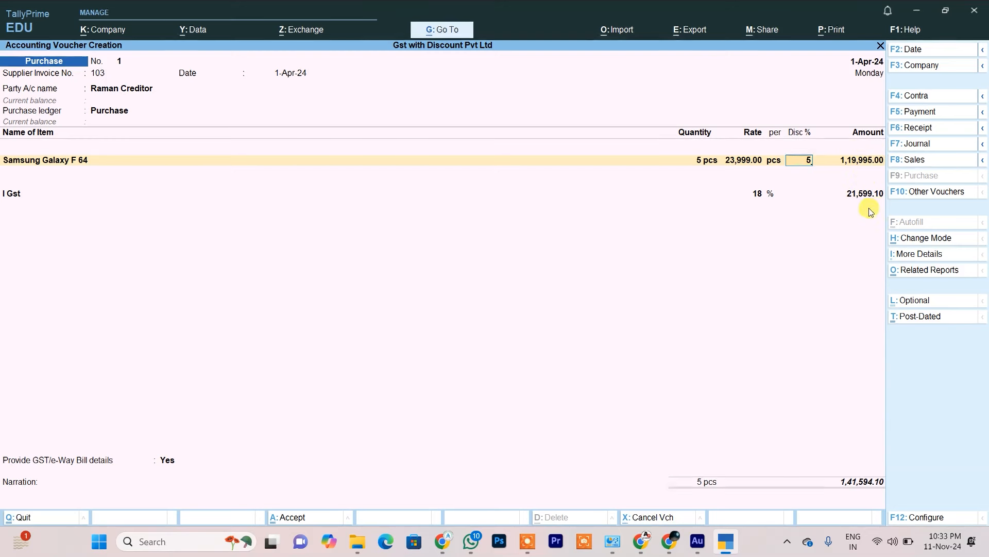
pyautogui.press('Return')
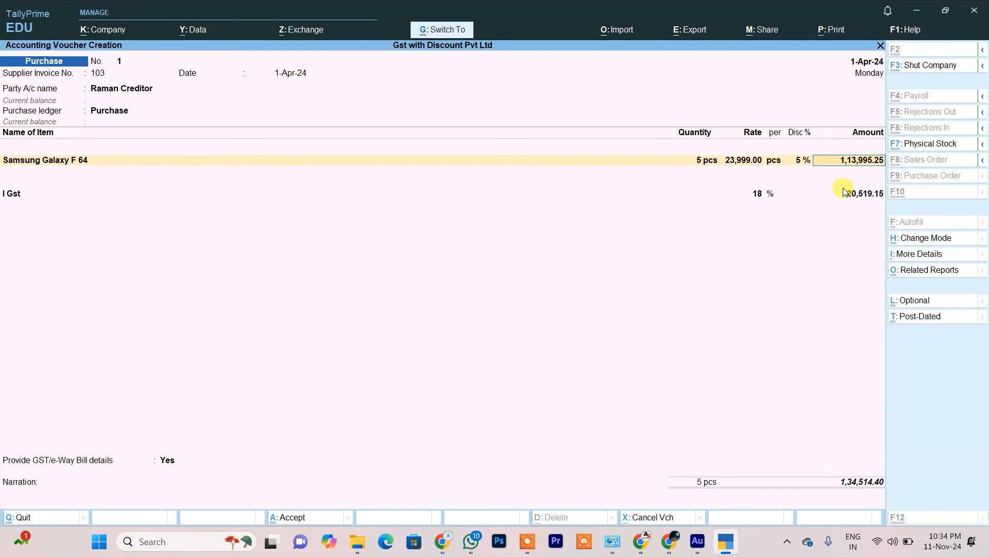
pyautogui.hotkey('ctrl', 'a')
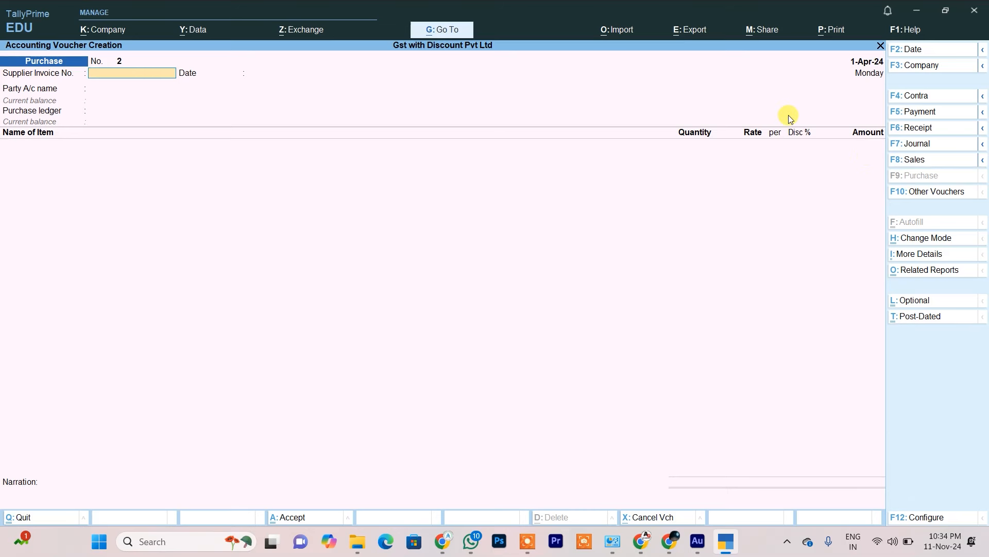
# Step: Start a sales voucher with Cash as the party account and leave the dispatch details empty
pyautogui.click(912, 161)
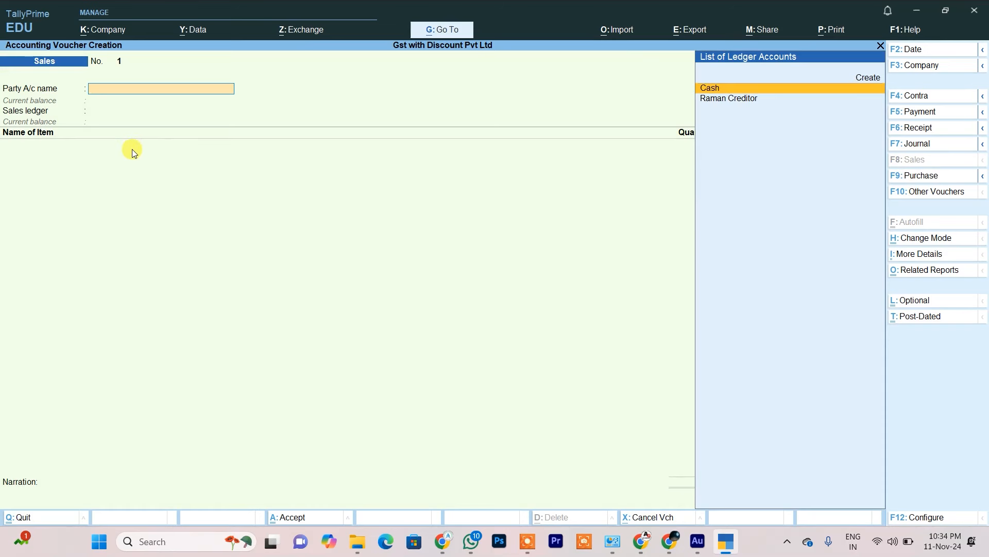
pyautogui.press('Return')
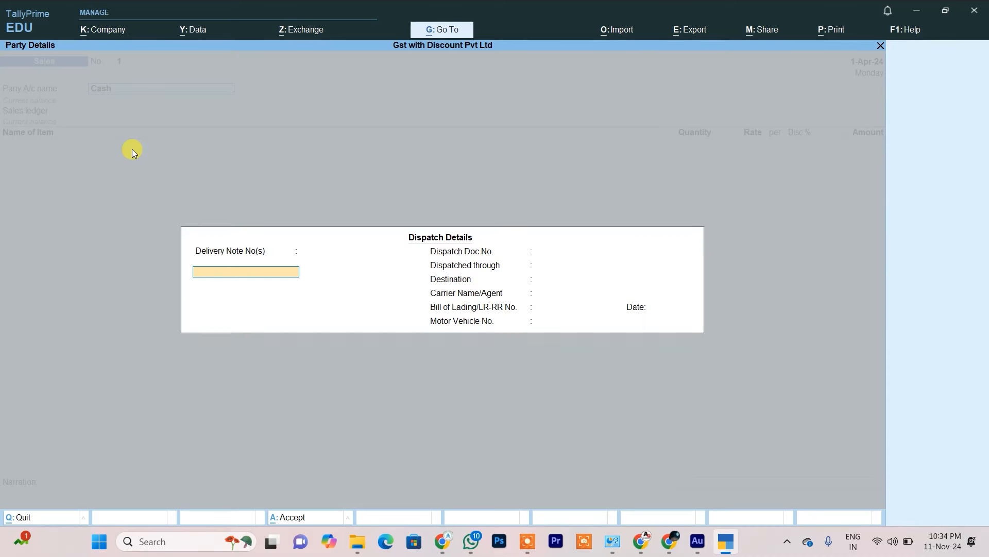
pyautogui.hotkey('ctrl', 'a')
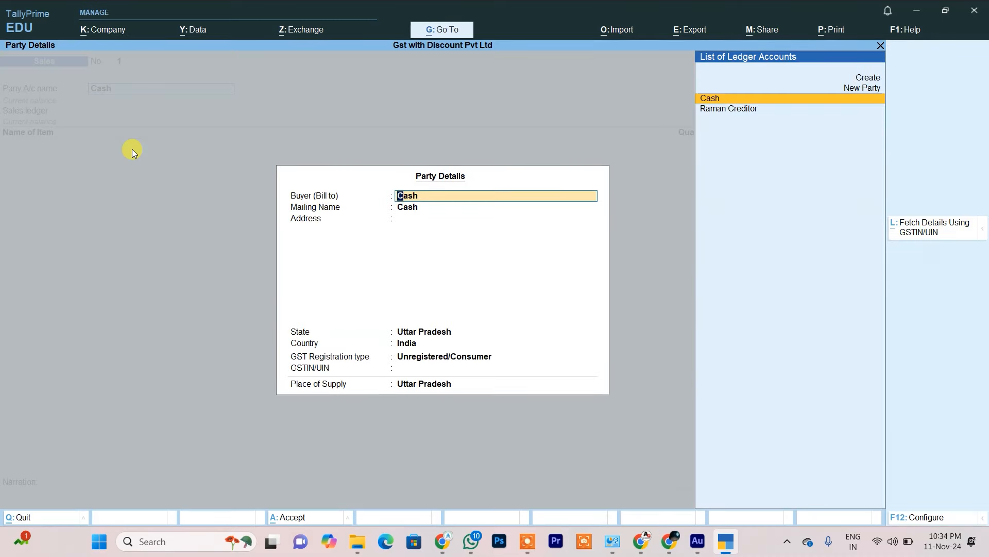
# Step: In place of Cash as the buyer, start a new ledger with the debtor's name under Sundry Debtors
pyautogui.press('Up')
pyautogui.press('Up')
pyautogui.press('Return')
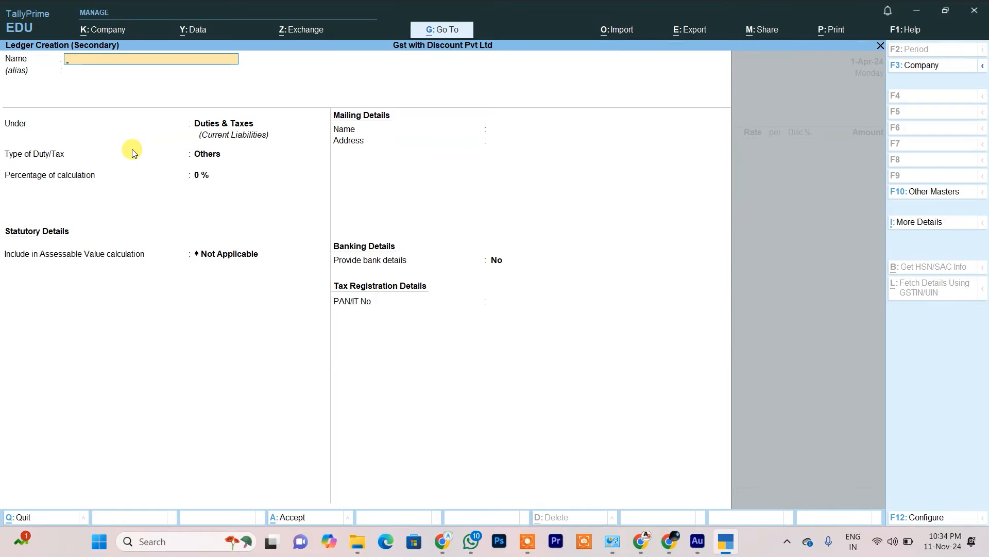
pyautogui.write('Raju Debtor')
pyautogui.press('Return')
pyautogui.write('S')
pyautogui.press('Down')
pyautogui.press('Down')
pyautogui.press('Down')
pyautogui.press('Down')
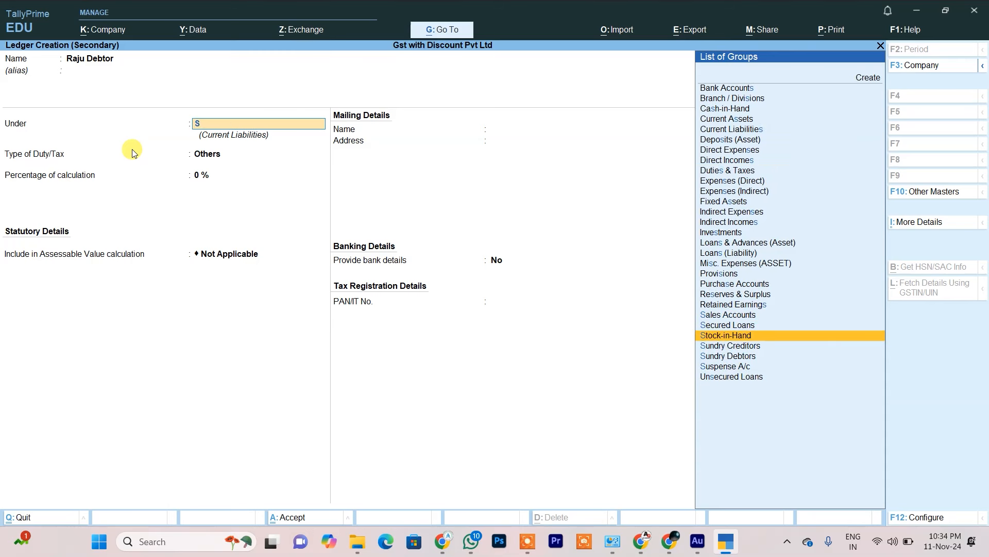
pyautogui.press('Return')
# Step: Save the debtor's ledger with bill-by-bill balances kept on and accept the party details with it as the buyer
pyautogui.press('ctrl')
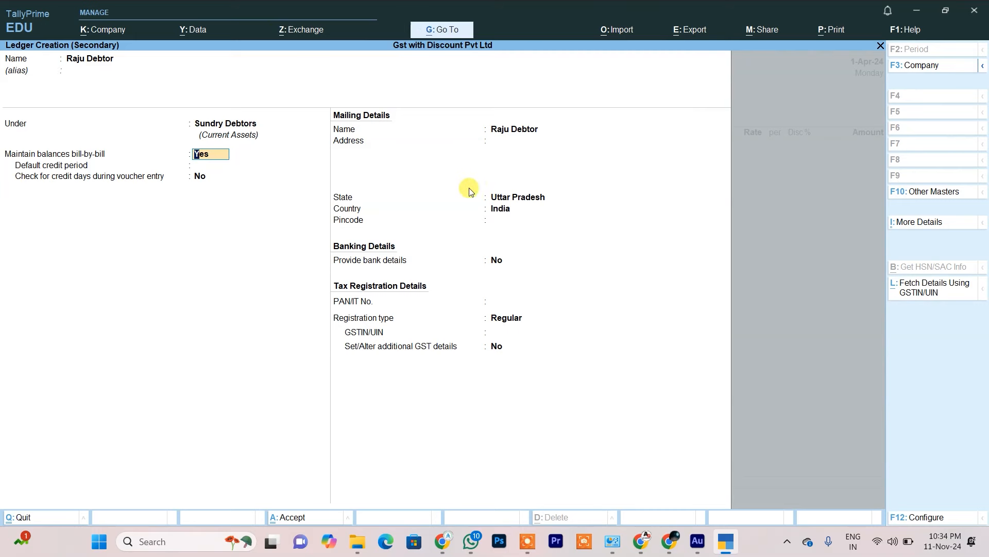
pyautogui.hotkey('ctrl', 'a')
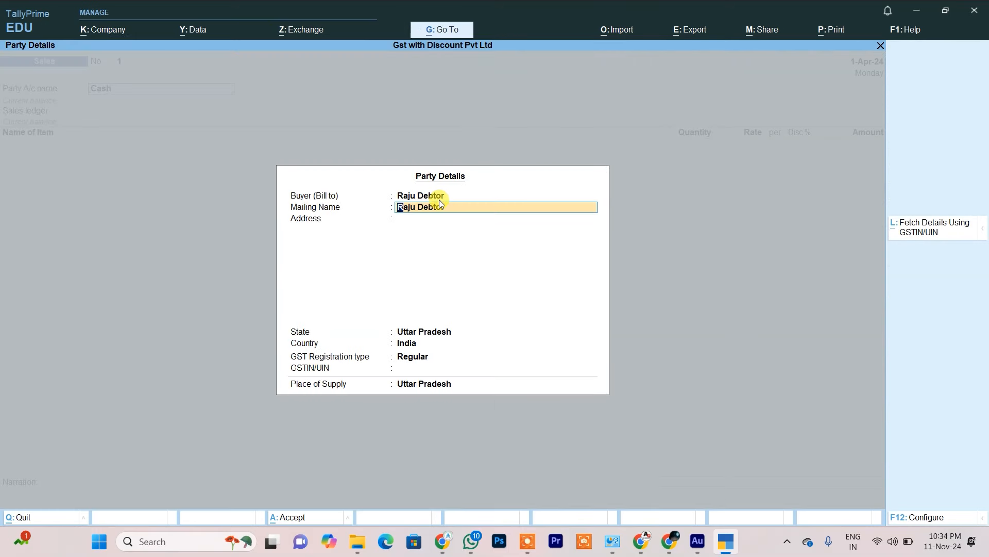
pyautogui.hotkey('ctrl', 'a')
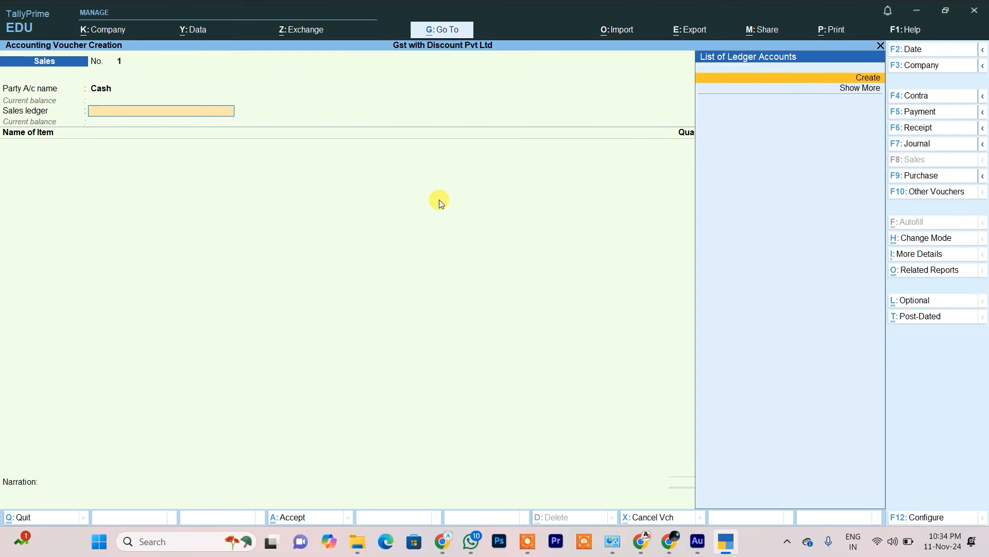
# Step: Create a sales ledger named Sales under Sales Accounts and use it as the voucher's sales ledger
pyautogui.hotkey('alt', 'c')
pyautogui.write('Sa;Es')
pyautogui.press('BackSpace')
pyautogui.press('BackSpace')
pyautogui.write('les')
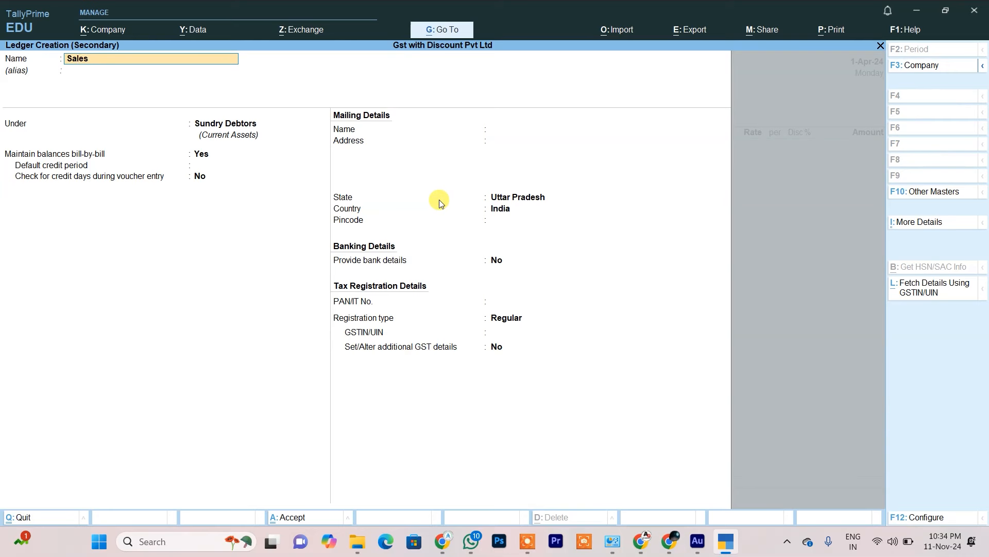
pyautogui.press('Return')
pyautogui.press('Return')
pyautogui.write('S')
pyautogui.press('Down')
pyautogui.press('Up')
pyautogui.press('Return')
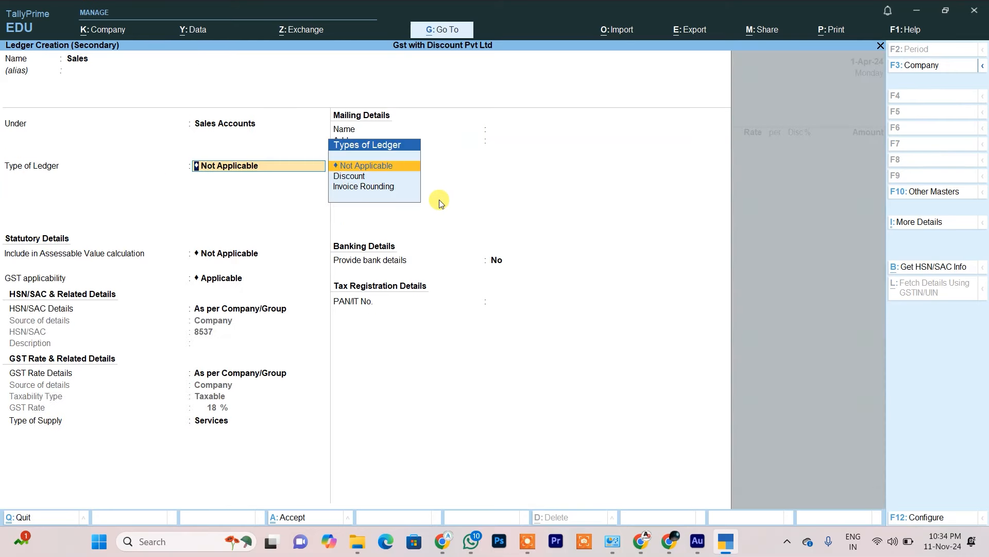
pyautogui.hotkey('ctrl', 'a')
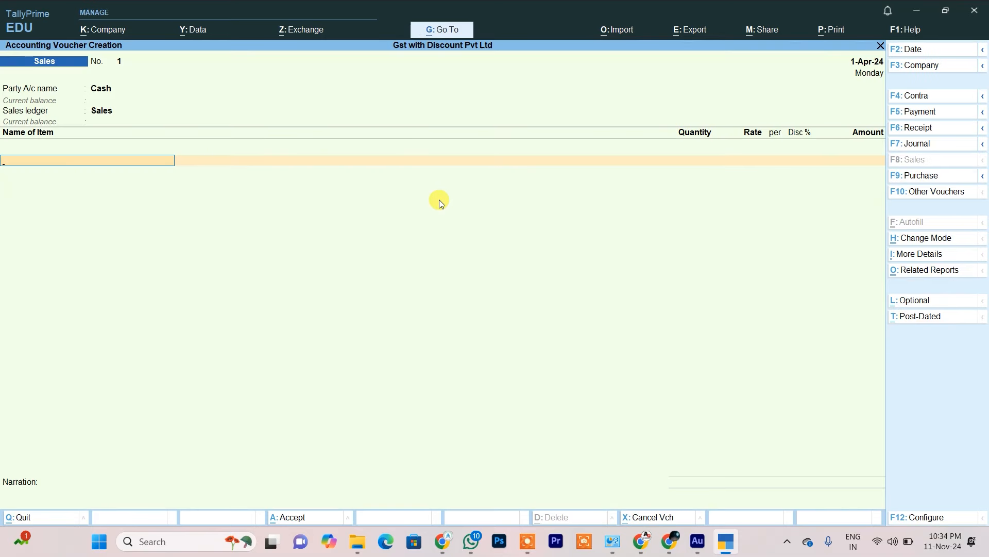
# Step: Add the item Samsung Galaxy F 64 to the sales voucher with a quantity of 4 pcs at a rate of 25,999
pyautogui.write('S')
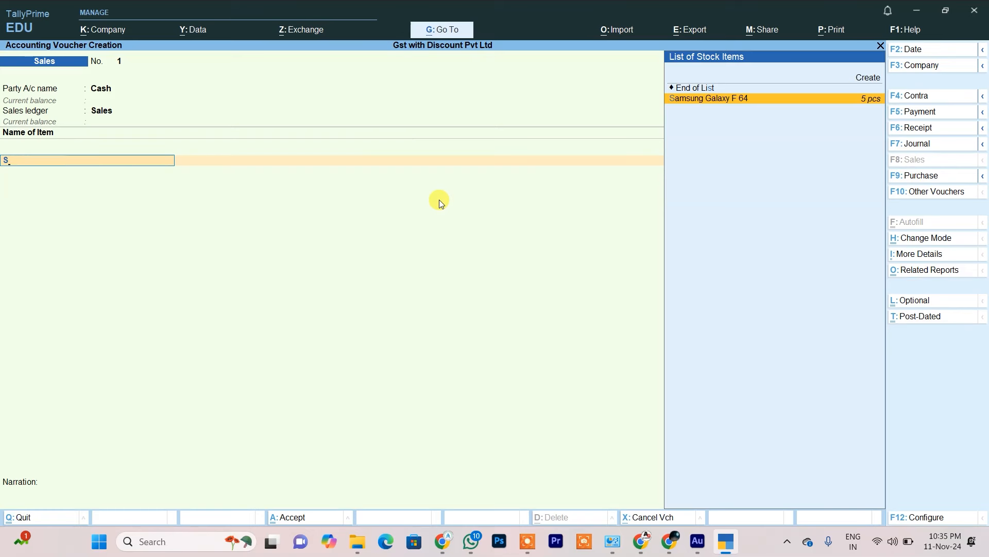
pyautogui.press('Return')
pyautogui.write('4')
pyautogui.press('Return')
pyautogui.write('25999')
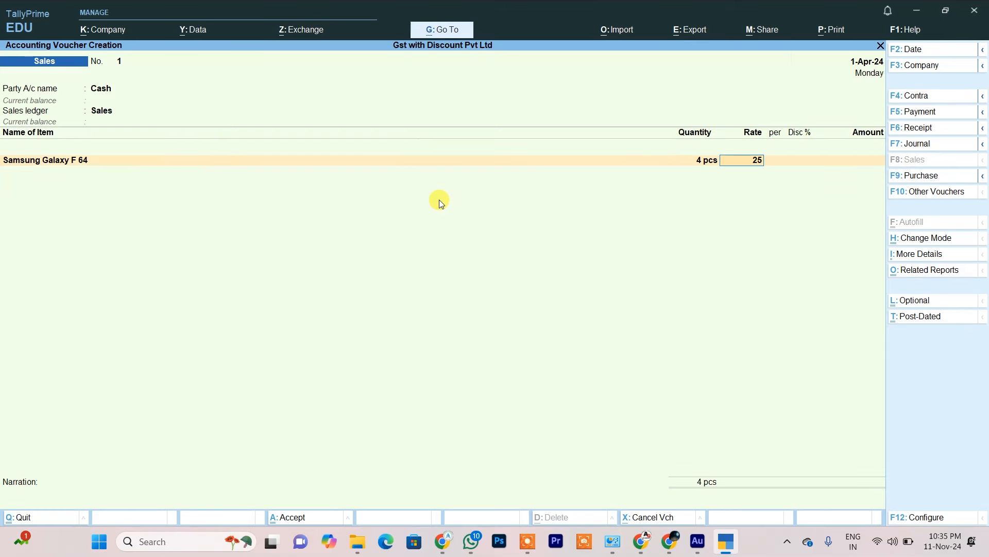
pyautogui.press('Return')
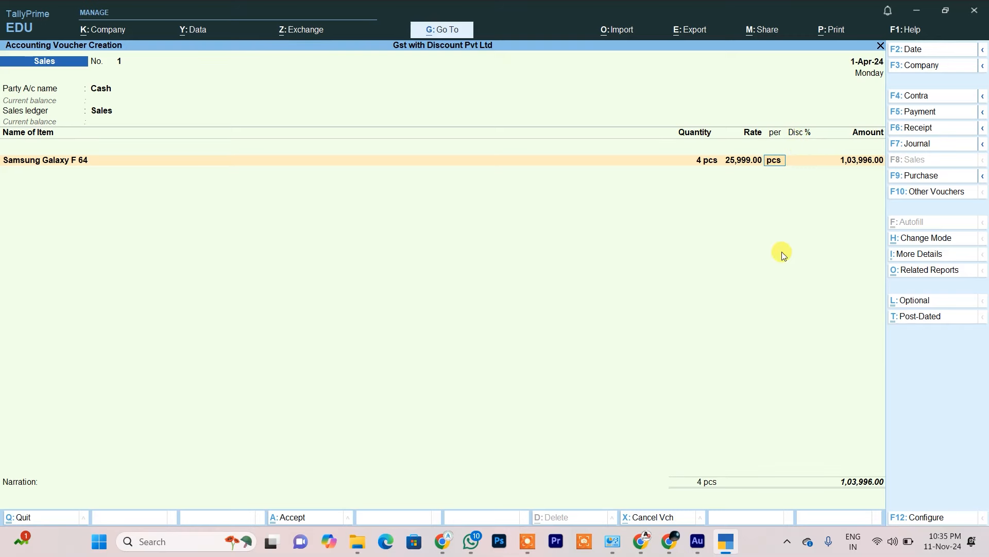
# Step: Review and accept the company features, and give the Samsung Galaxy F 64 sales line a 3% discount
pyautogui.press('F11')
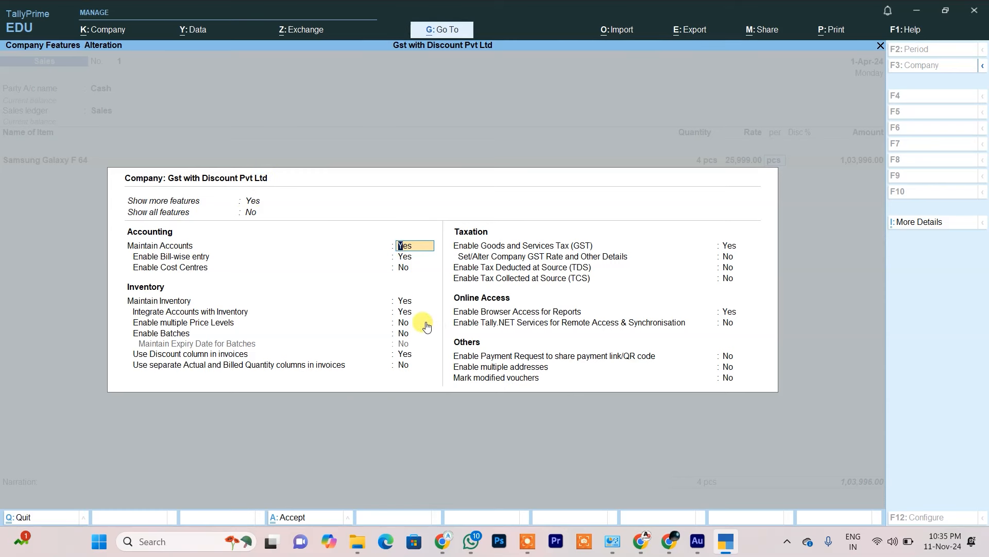
pyautogui.press('ctrl')
pyautogui.hotkey('ctrl', 'a')
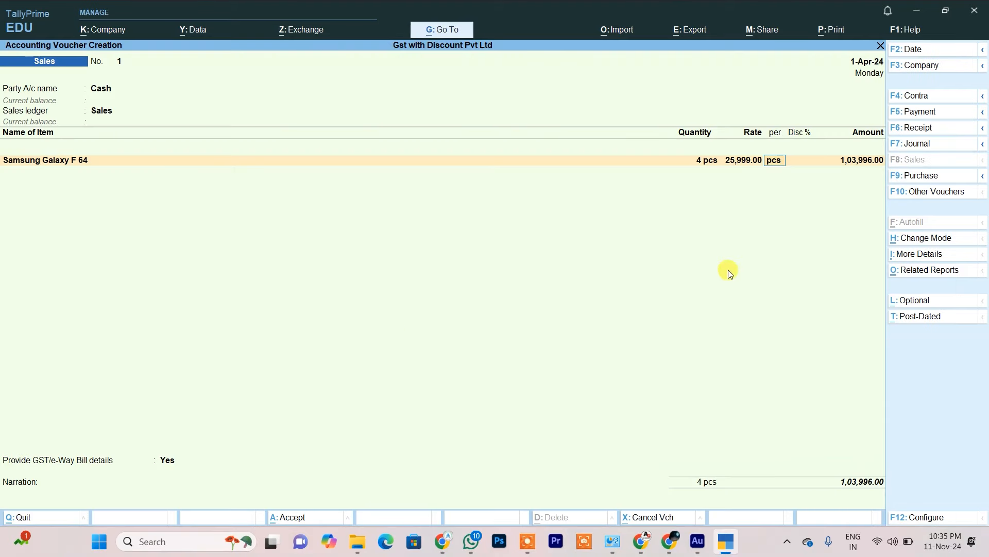
pyautogui.click(802, 162)
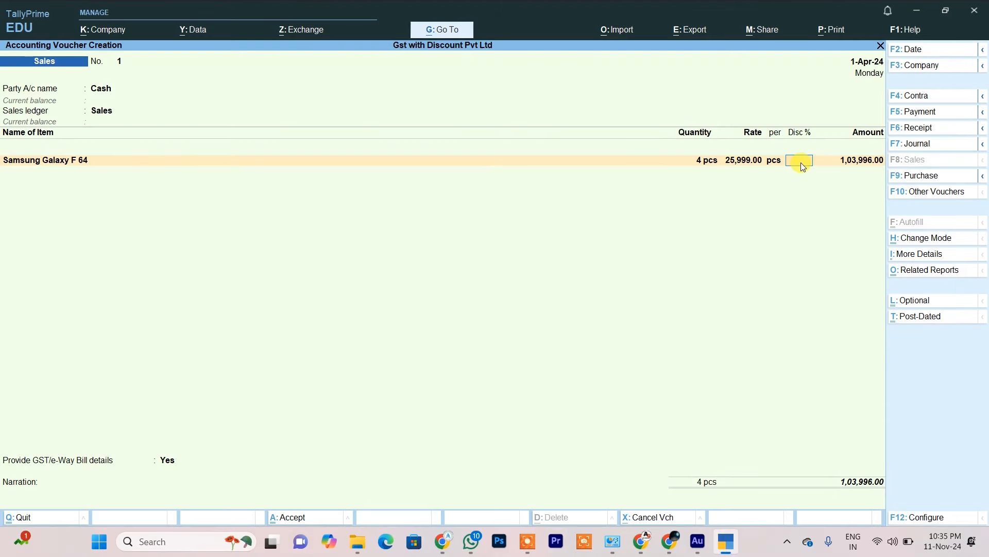
pyautogui.write('3')
pyautogui.press('Return')
pyautogui.press('Return')
pyautogui.press('Return')
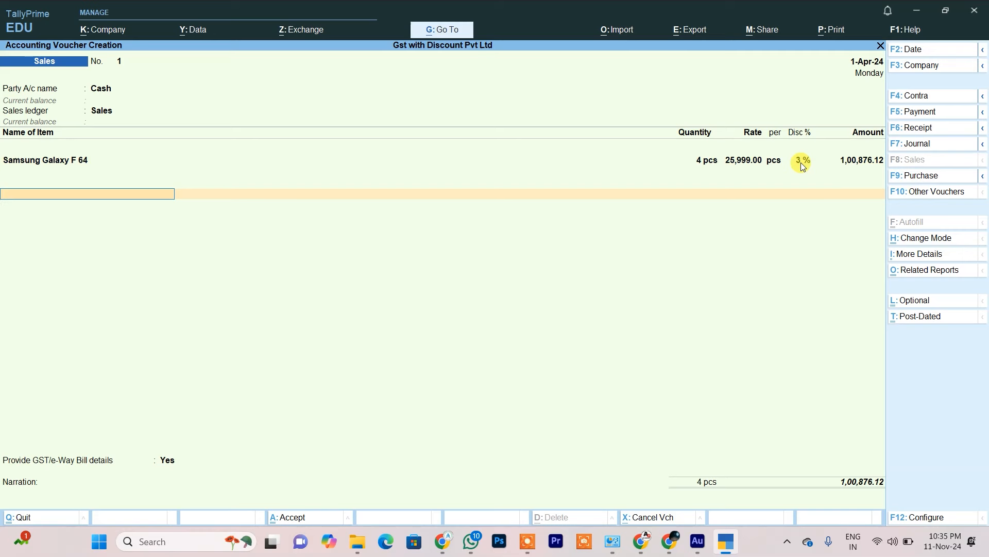
pyautogui.hotkey('alt', 'c')
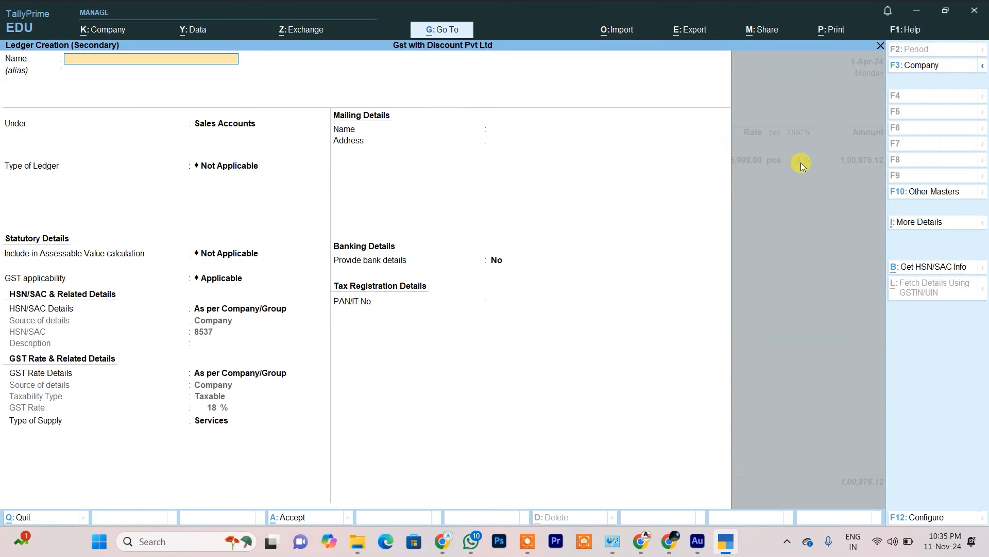
pyautogui.write('C Gst')
pyautogui.press('Escape')
pyautogui.press('Escape')
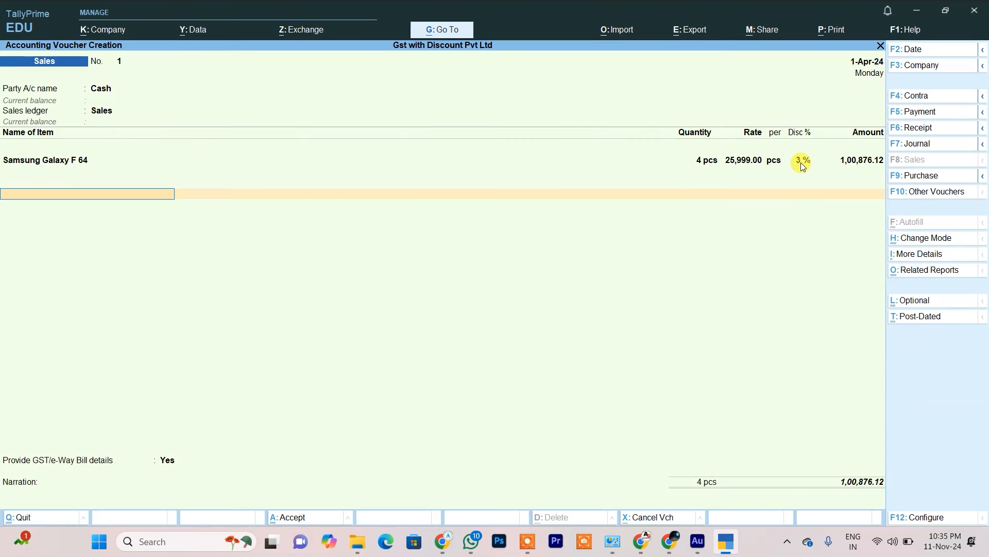
# Step: Add the C Gst @ 9% tax ledger below the item in the sales voucher
pyautogui.write('C')
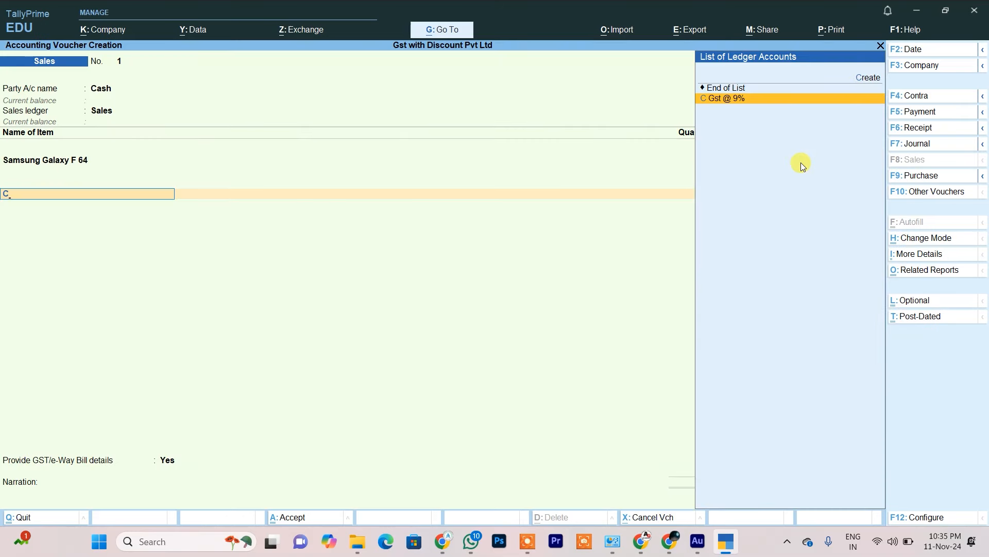
pyautogui.press('Return')
pyautogui.press('Return')
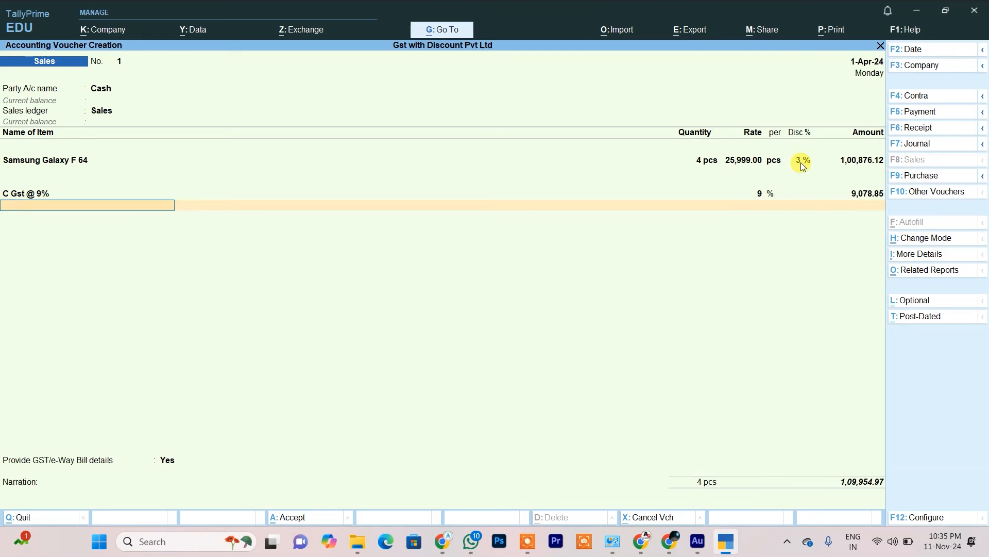
# Step: Start a new tax ledger named S Gst @9% under Duties & Taxes with GST as the type of duty
pyautogui.hotkey('alt', 'c')
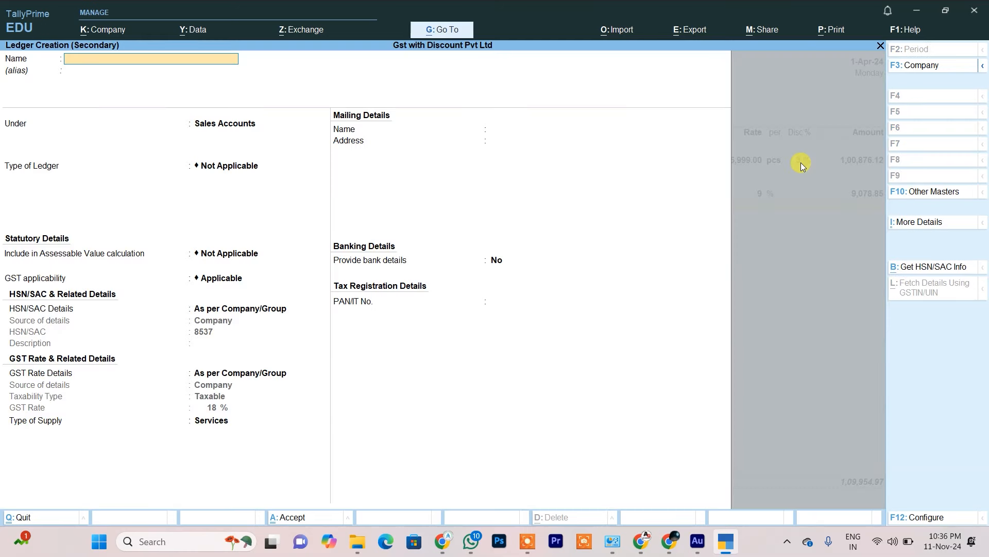
pyautogui.write('S Gst @9%')
pyautogui.press('Return')
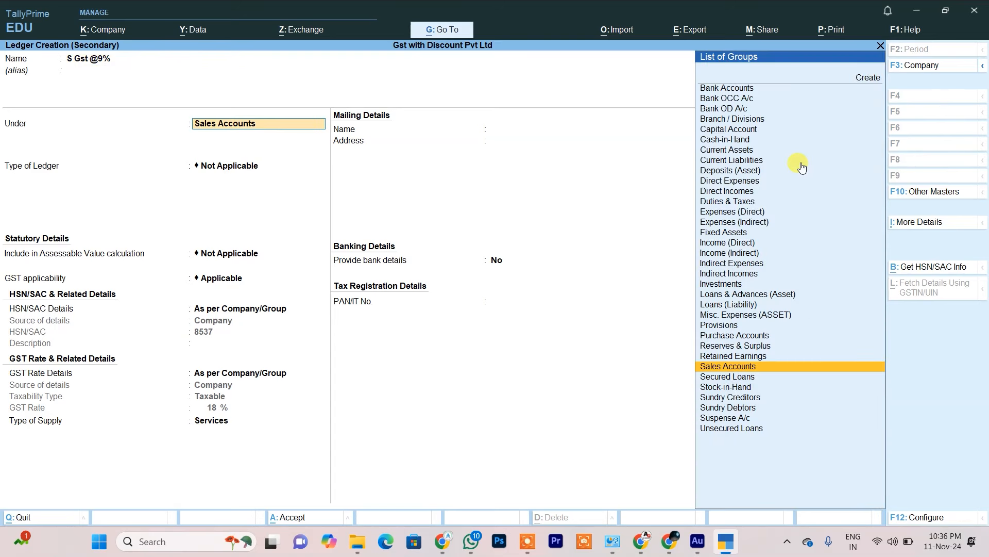
pyautogui.write('D')
pyautogui.press('Down')
pyautogui.press('Down')
pyautogui.press('Down')
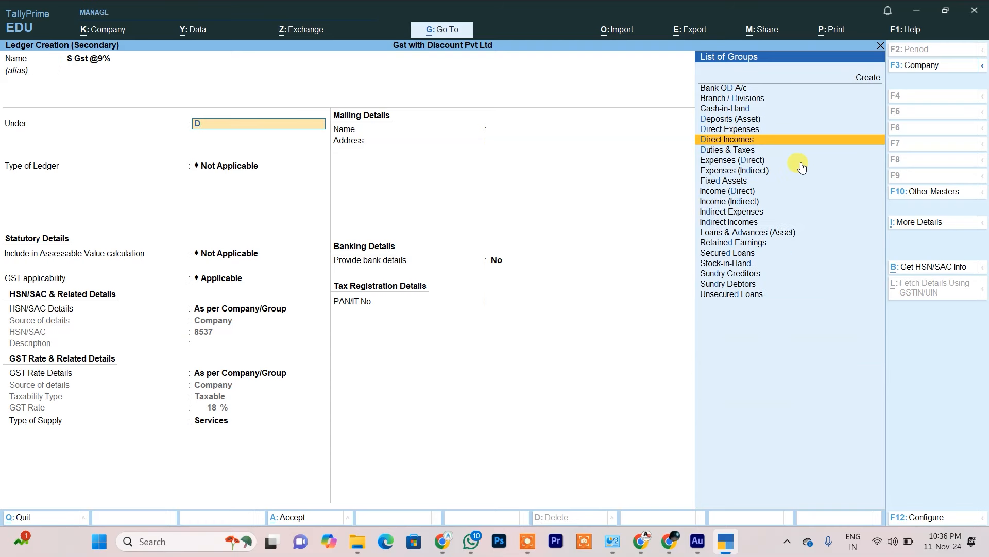
pyautogui.press('Return')
pyautogui.press('Up')
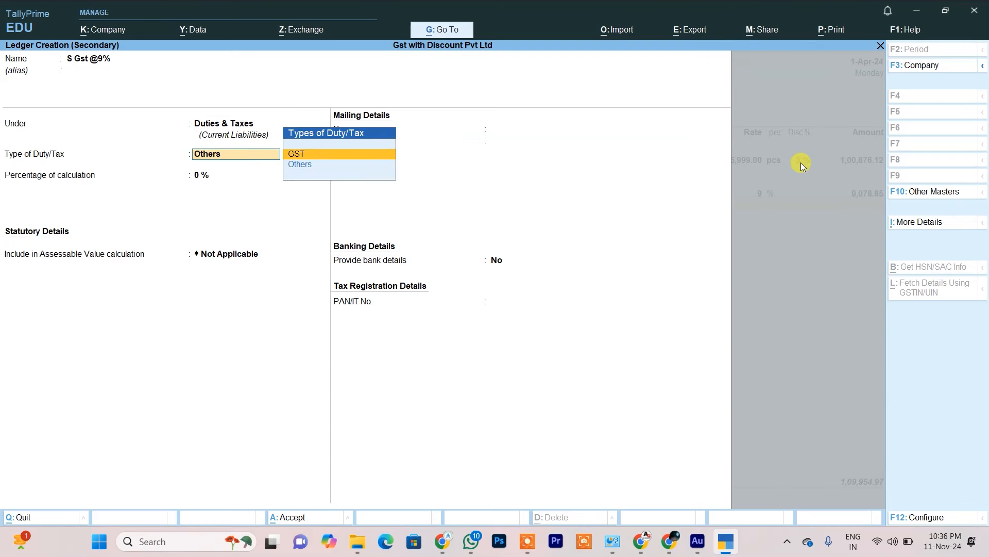
pyautogui.press('Return')
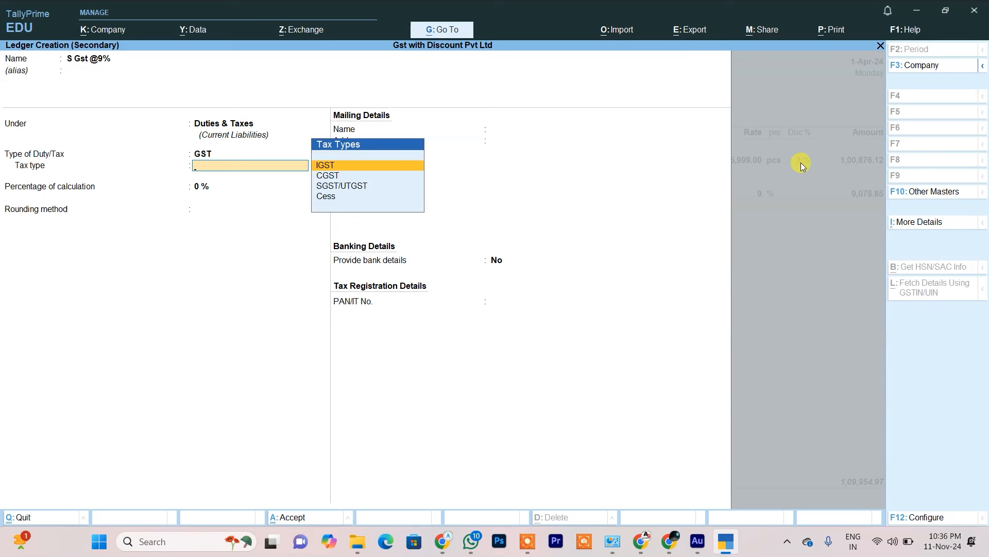
# Step: Set the S Gst @9% ledger's tax type to SGST/UTGST, percentage of calculation to 9 and rounding method to Normal Rounding
pyautogui.press('Down')
pyautogui.press('Down')
pyautogui.press('Return')
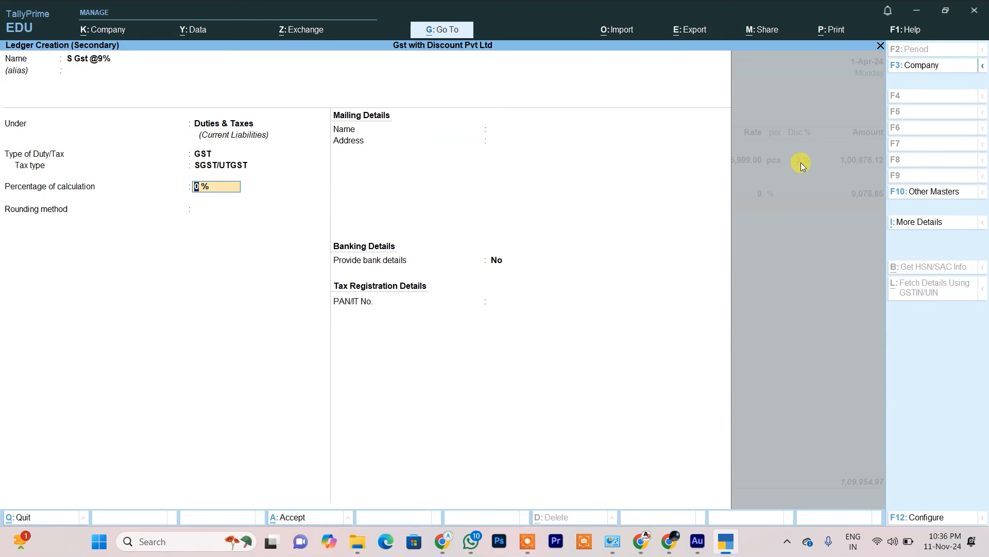
pyautogui.write('9')
pyautogui.press('Return')
pyautogui.press('Down')
pyautogui.press('Down')
pyautogui.press('Return')
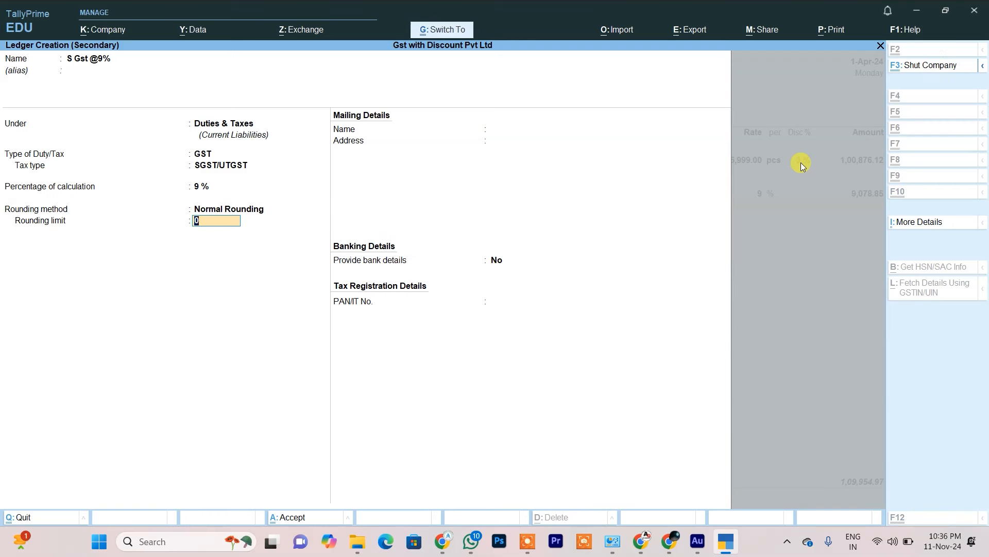
# Step: Save the S Gst @9% ledger and the sales voucher, declining to send voucher details for e-Way Bill generation
pyautogui.hotkey('ctrl', 'a')
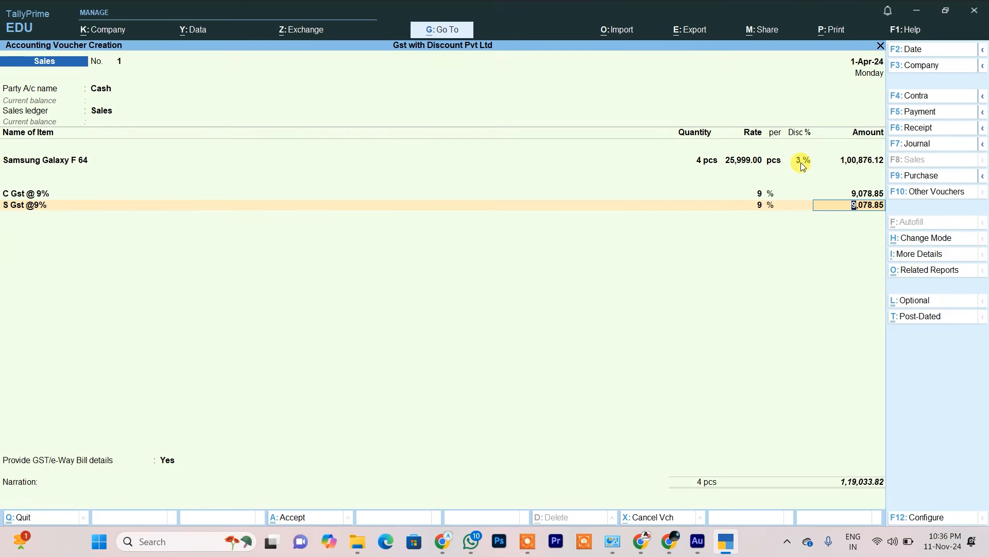
pyautogui.hotkey('ctrl', 'a')
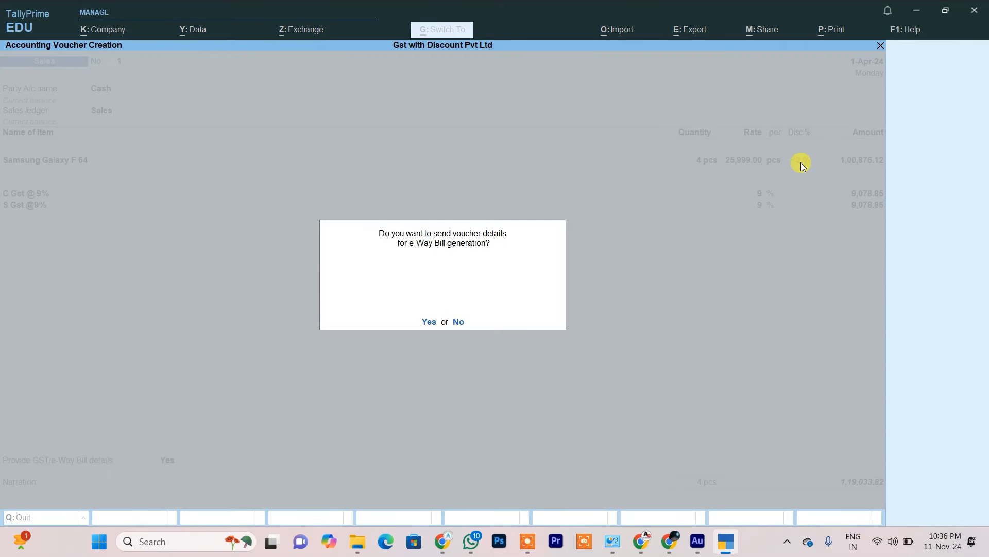
pyautogui.press('n')
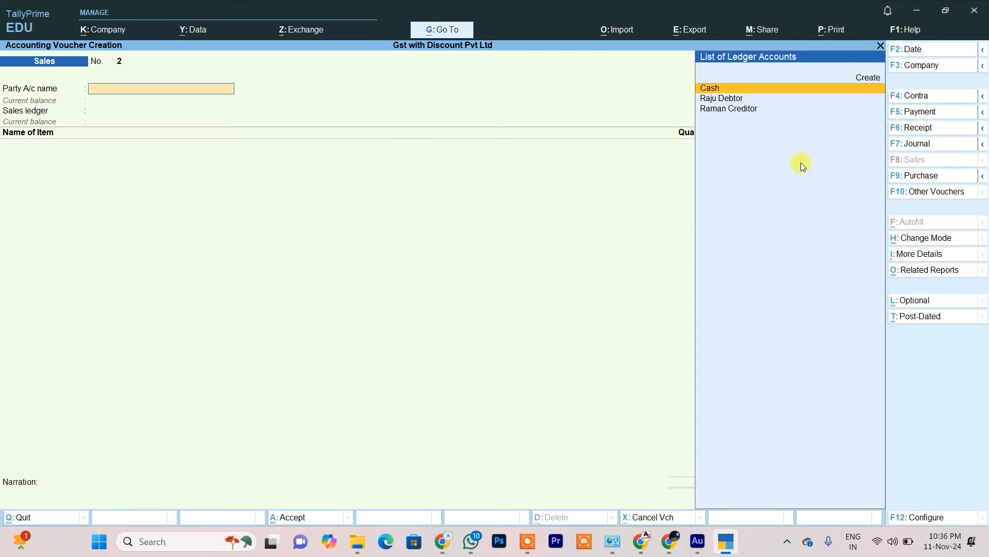
# Step: Leave the blank sales voucher and open the Stock Summary report for the company
pyautogui.press('Escape')
pyautogui.press('y')
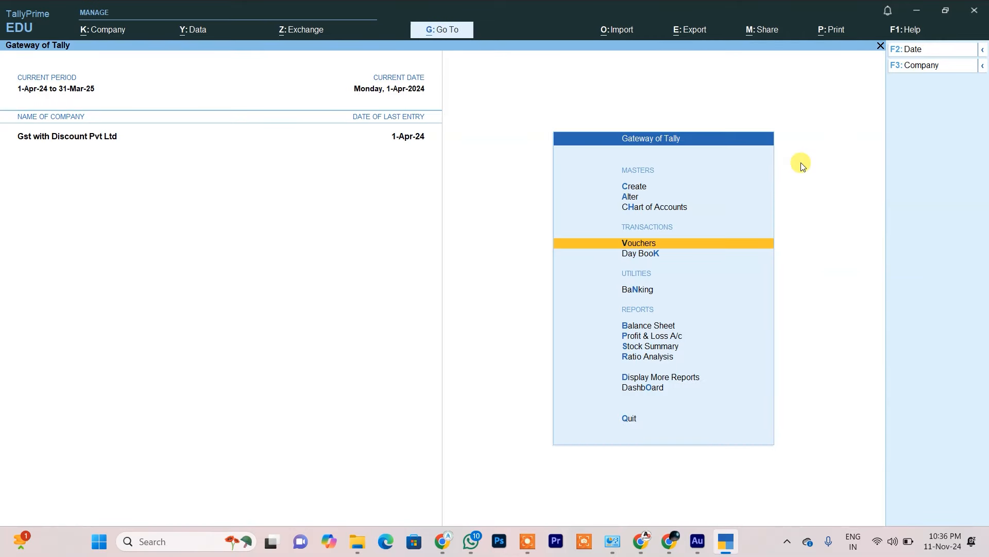
pyautogui.press('Down')
pyautogui.press('Down')
pyautogui.press('Down')
pyautogui.press('Down')
pyautogui.press('Down')
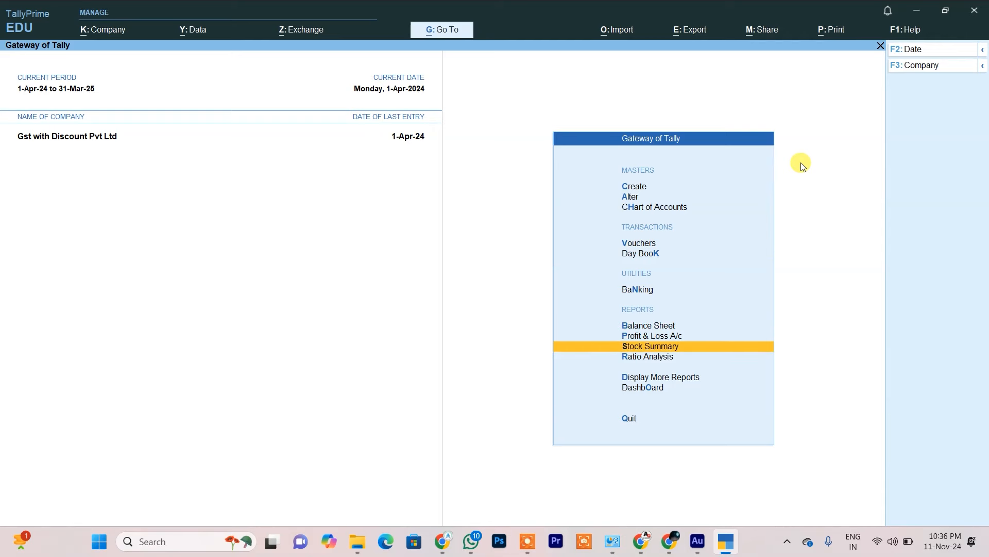
pyautogui.press('Return')
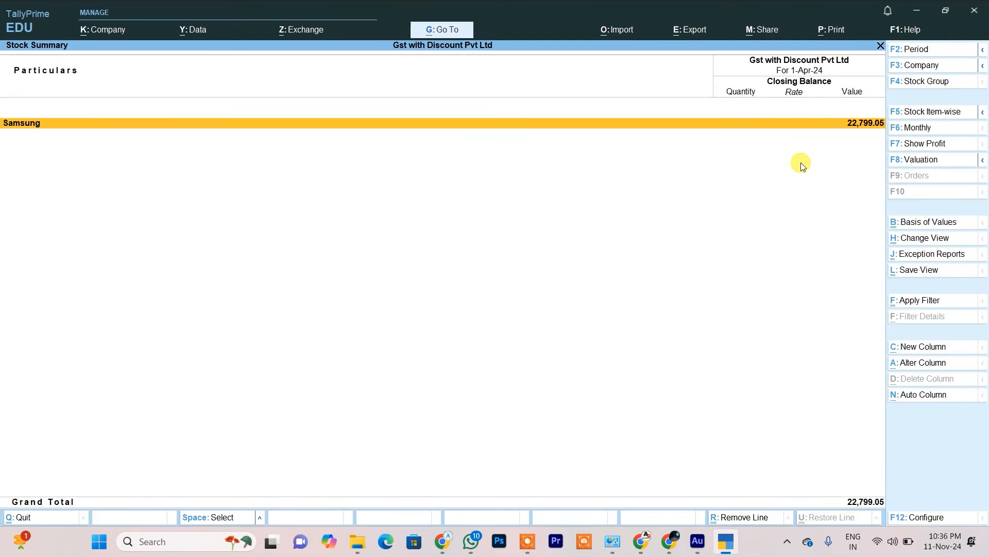
# Step: Drill down from the Samsung stock group to the Samsung Galaxy F 64 monthly summary and return to Vouchers in the Gateway of Tally
pyautogui.press('Return')
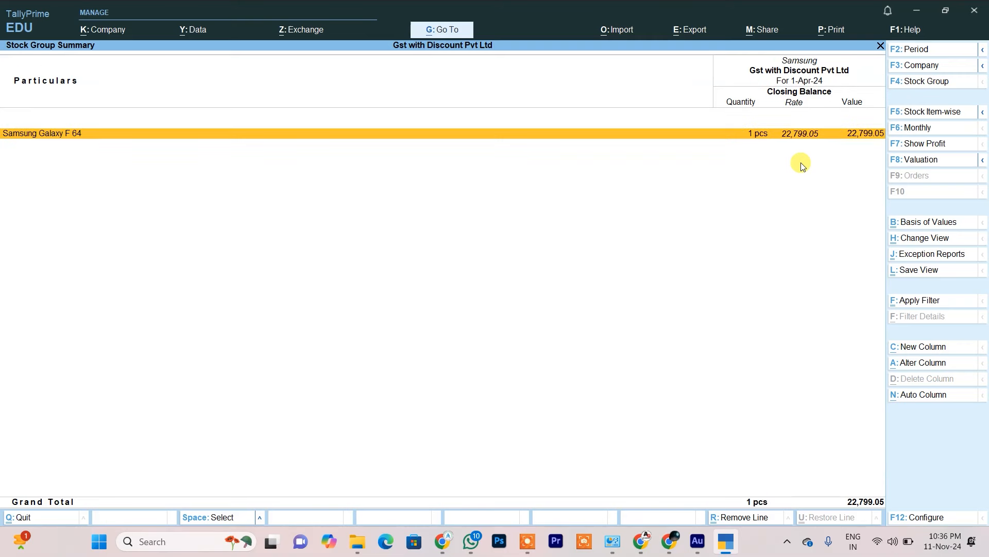
pyautogui.press('Return')
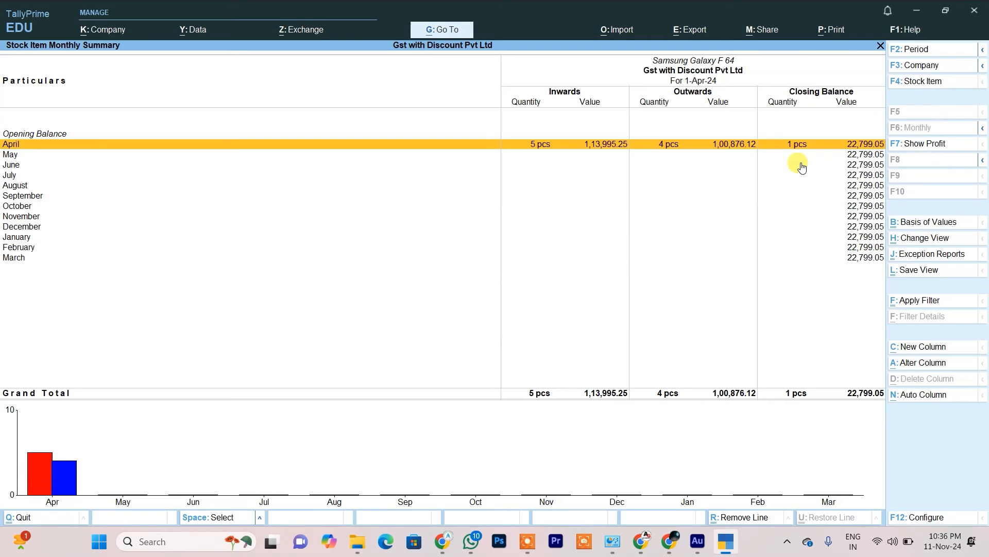
pyautogui.press('Escape')
pyautogui.press('Escape')
pyautogui.press('Escape')
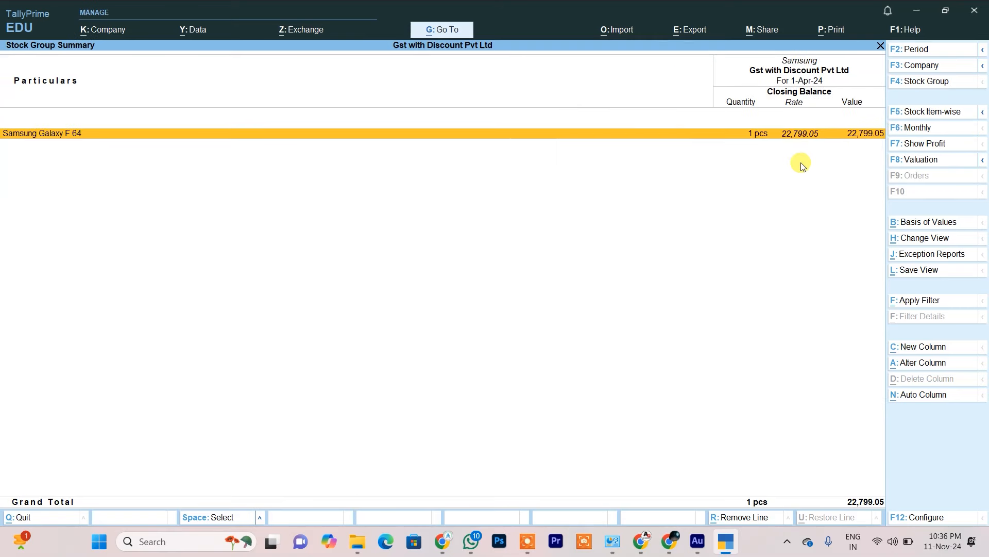
pyautogui.press('Up')
pyautogui.press('Up')
pyautogui.press('Up')
pyautogui.press('Up')
pyautogui.press('Up')
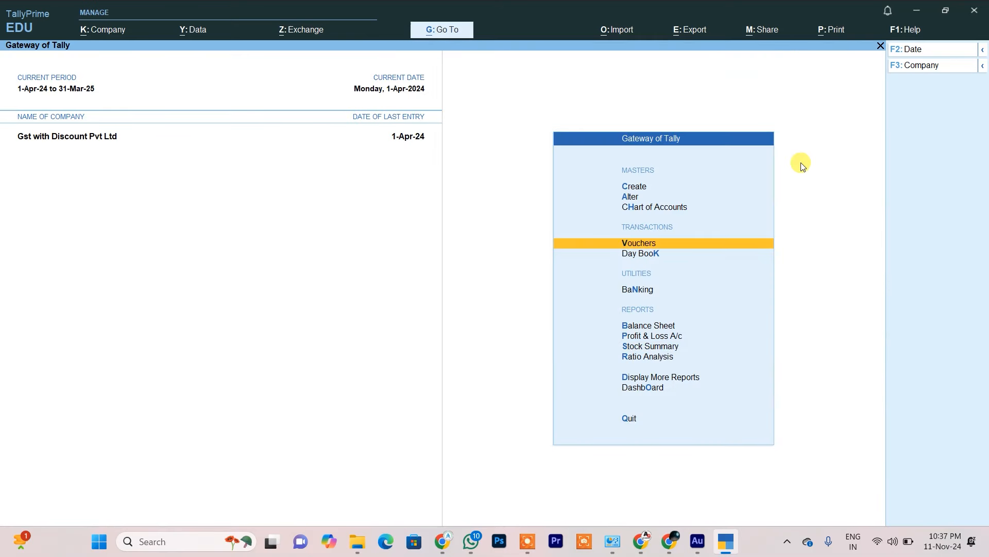